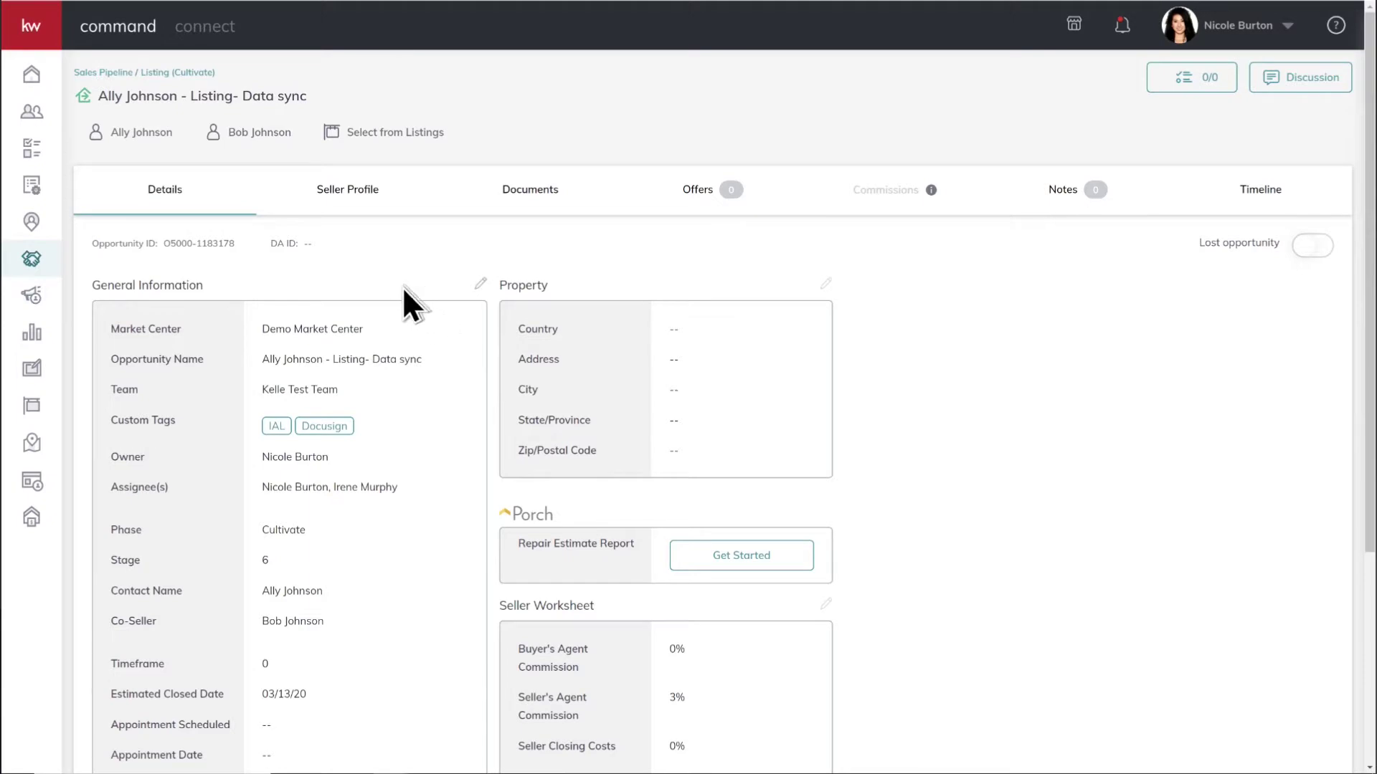
# Step: Close the General Information editor unchanged, go to the Documents tab and list checklist types
pyautogui.scroll(-3, 387, 316)
pyautogui.scroll(3, 415, 463)
pyautogui.click(480, 284)
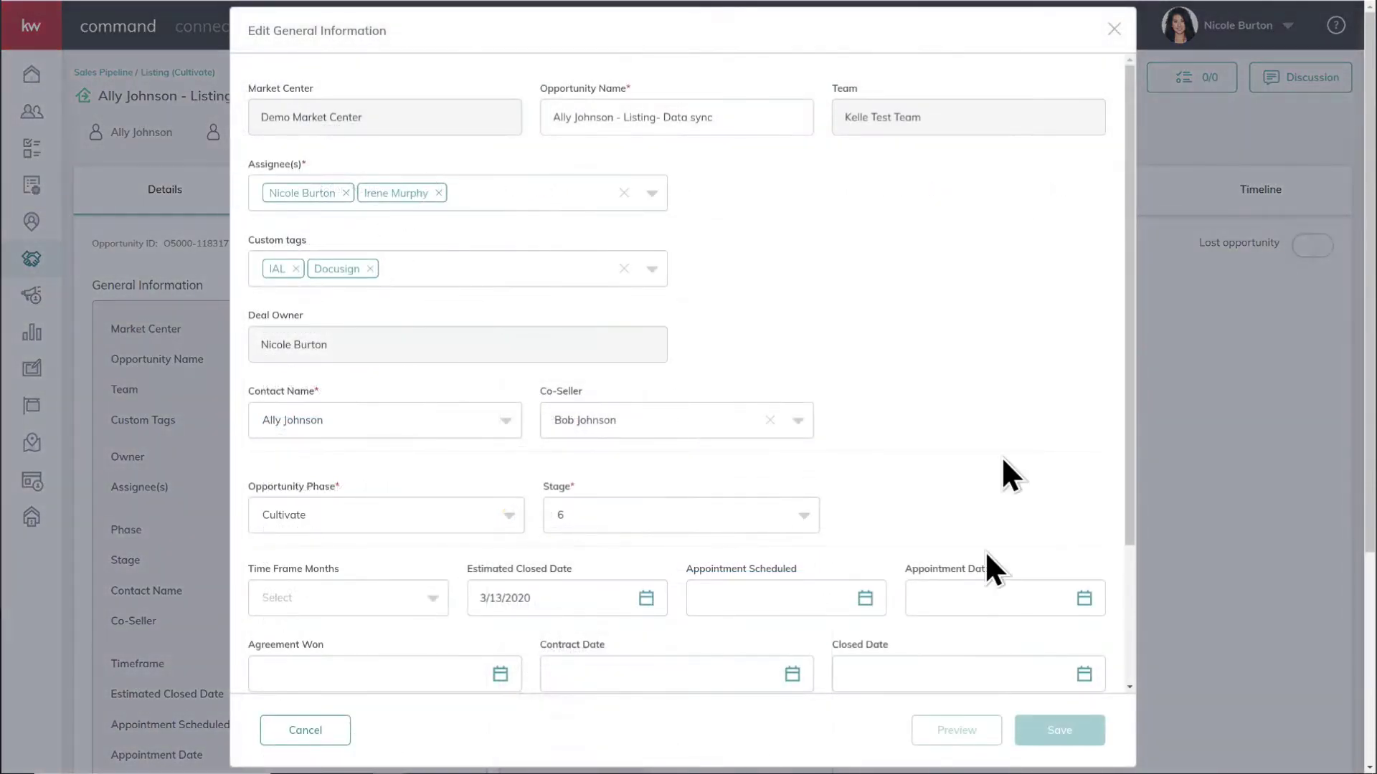
pyautogui.click(1113, 29)
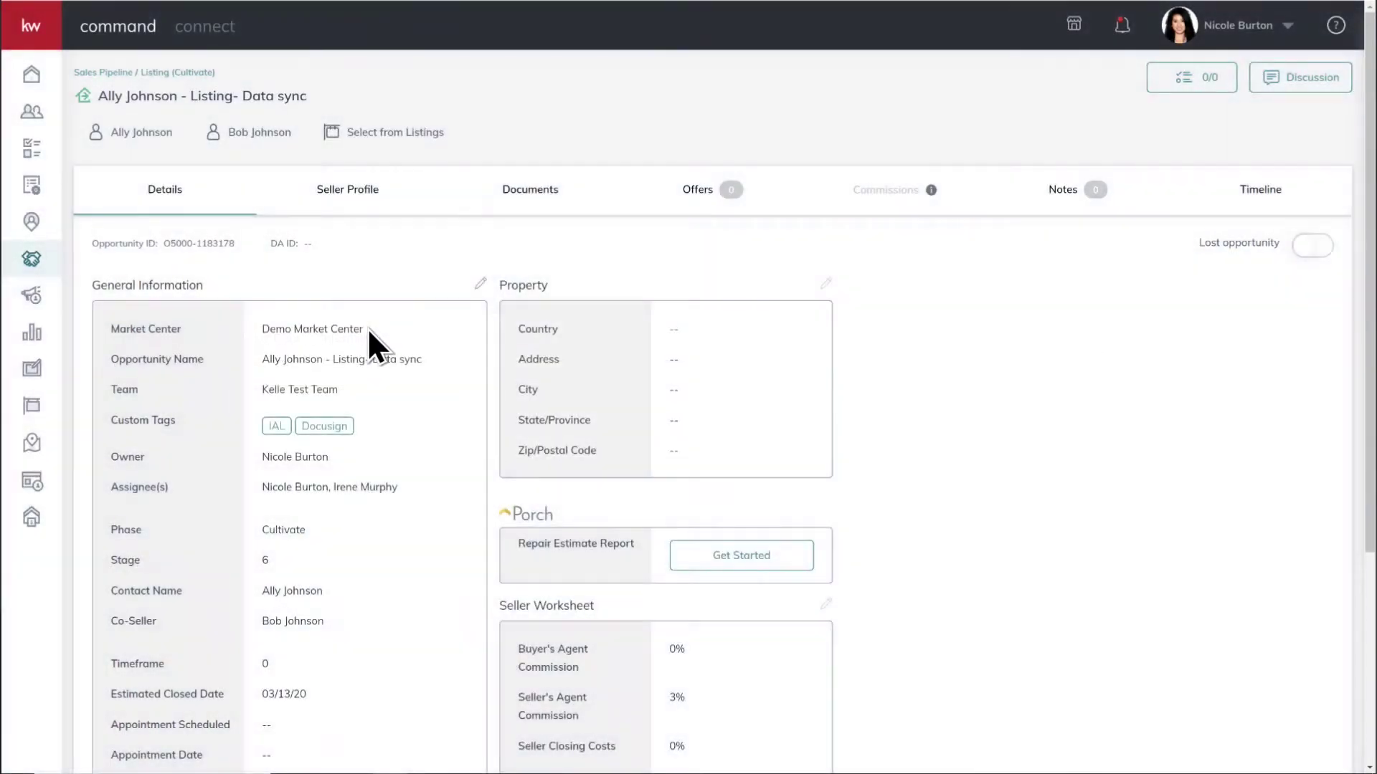
pyautogui.click(538, 198)
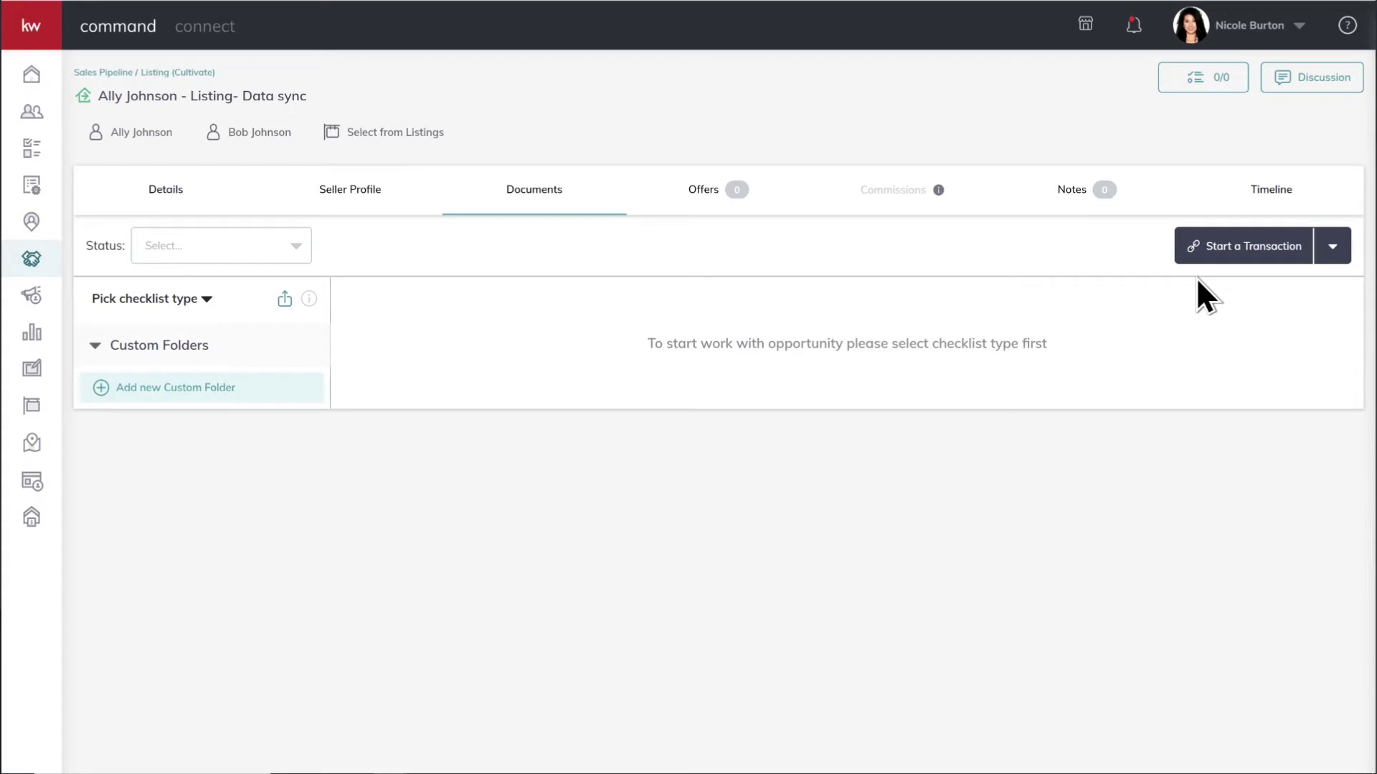
pyautogui.click(188, 302)
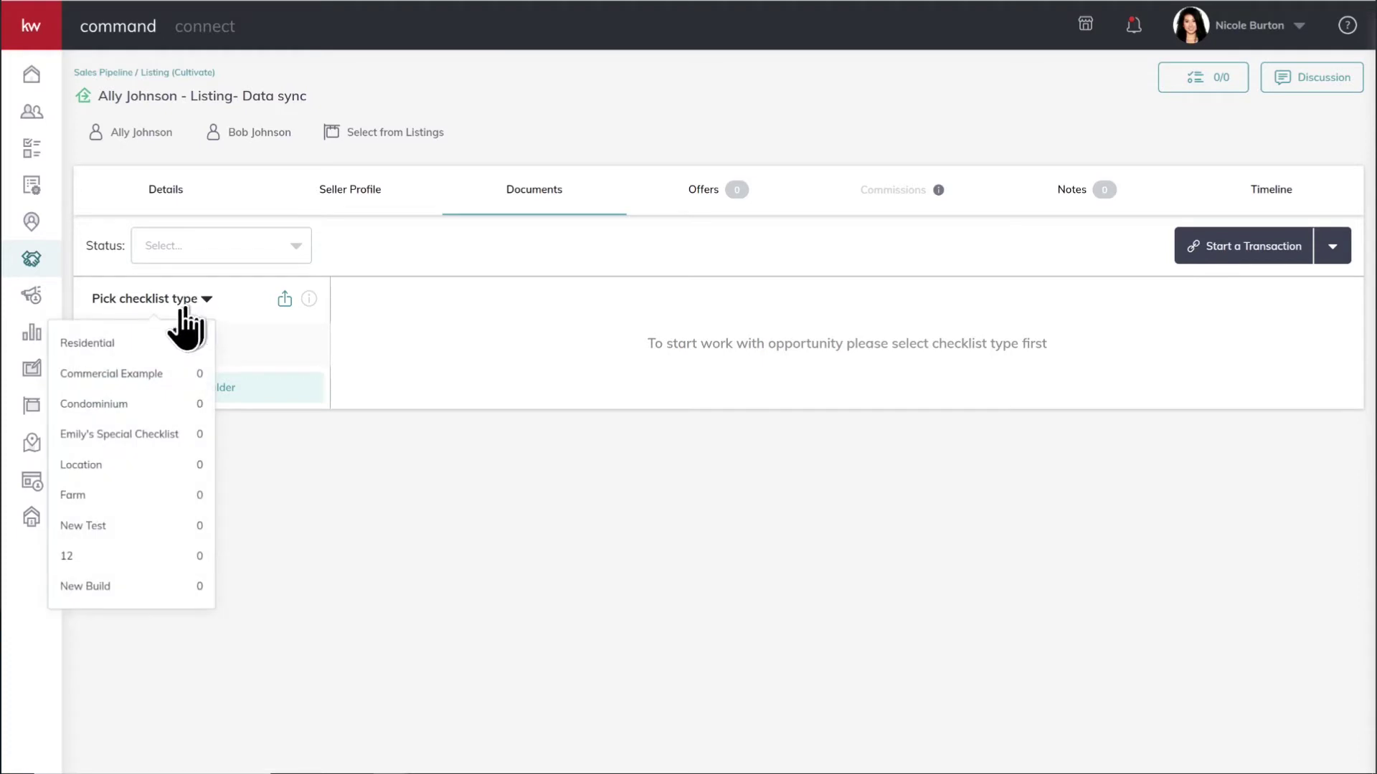
# Step: Load the Residential checklist, then start a DocuSign transaction but cancel the sync dialog
pyautogui.click(109, 345)
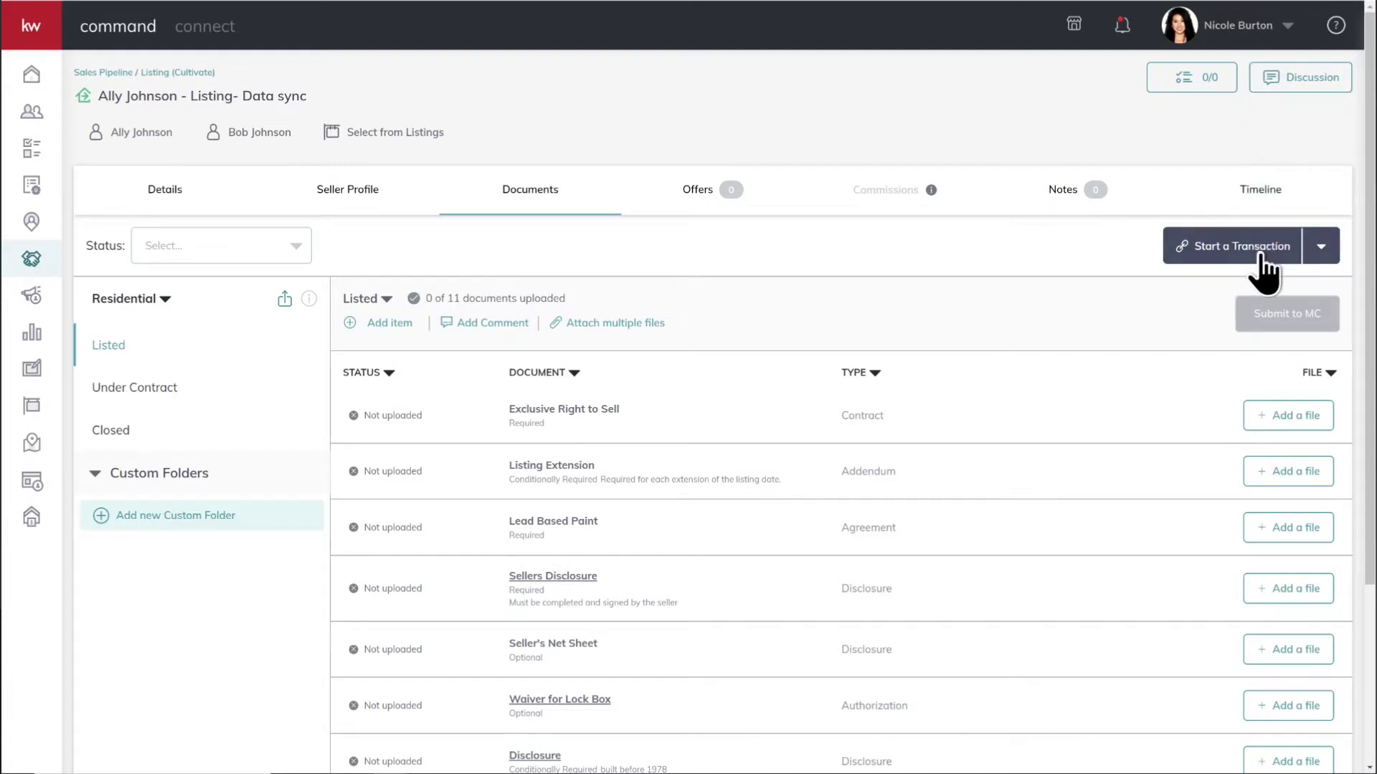
pyautogui.click(1319, 251)
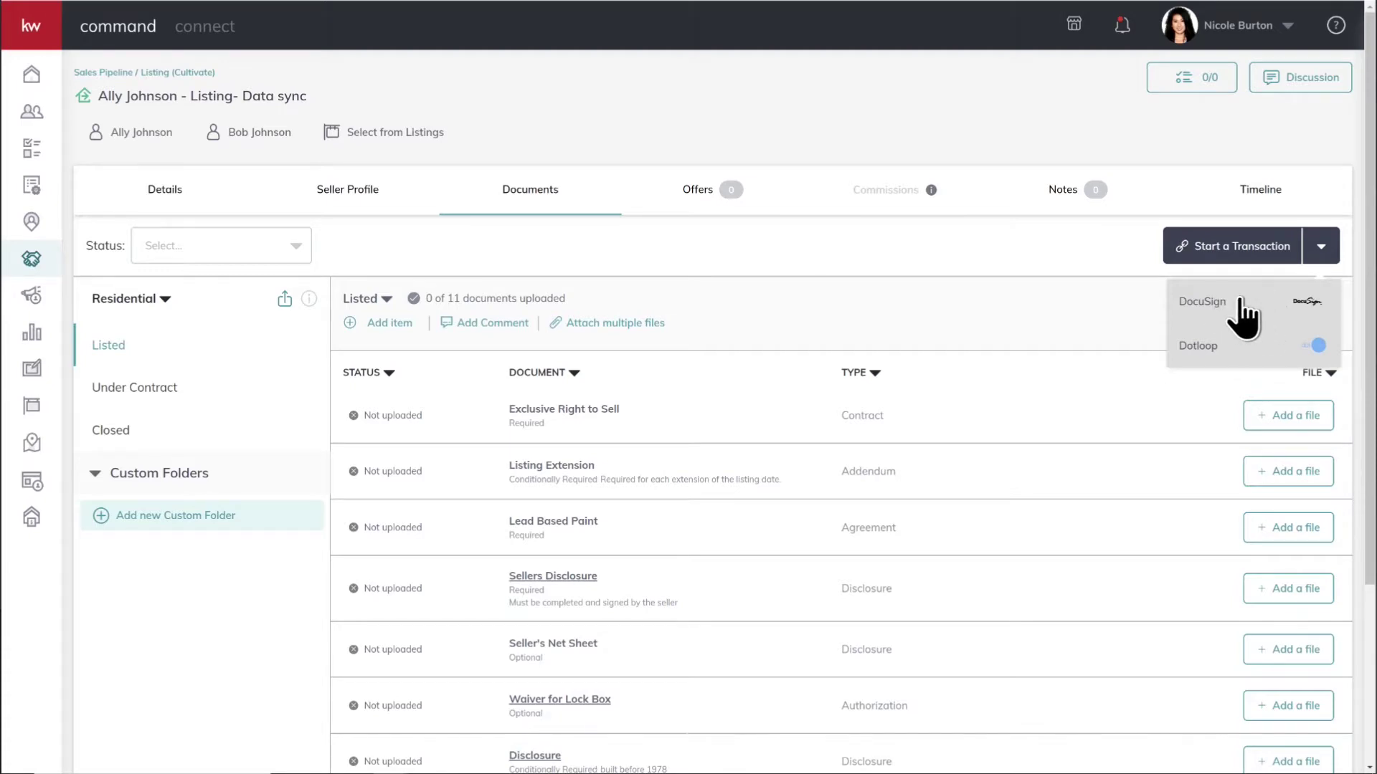
pyautogui.click(1246, 308)
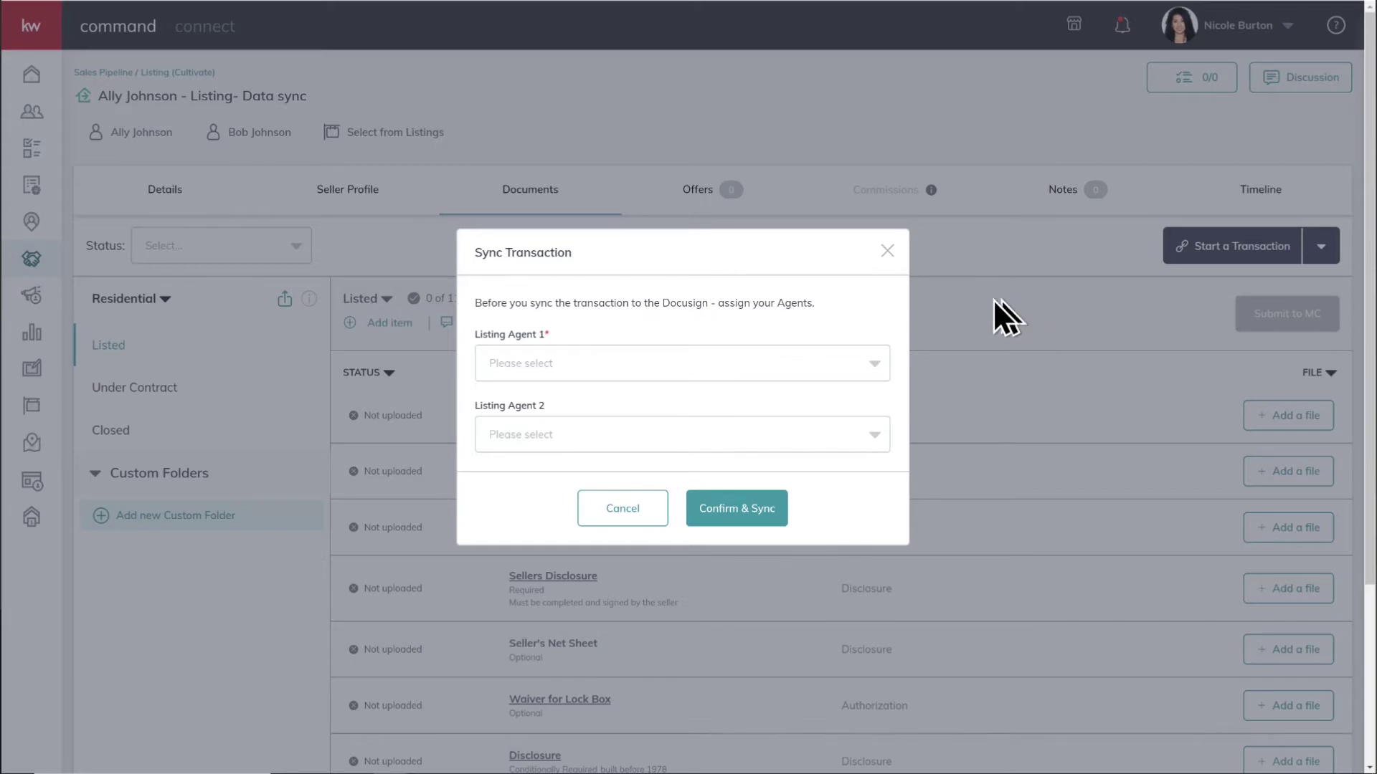
pyautogui.click(622, 508)
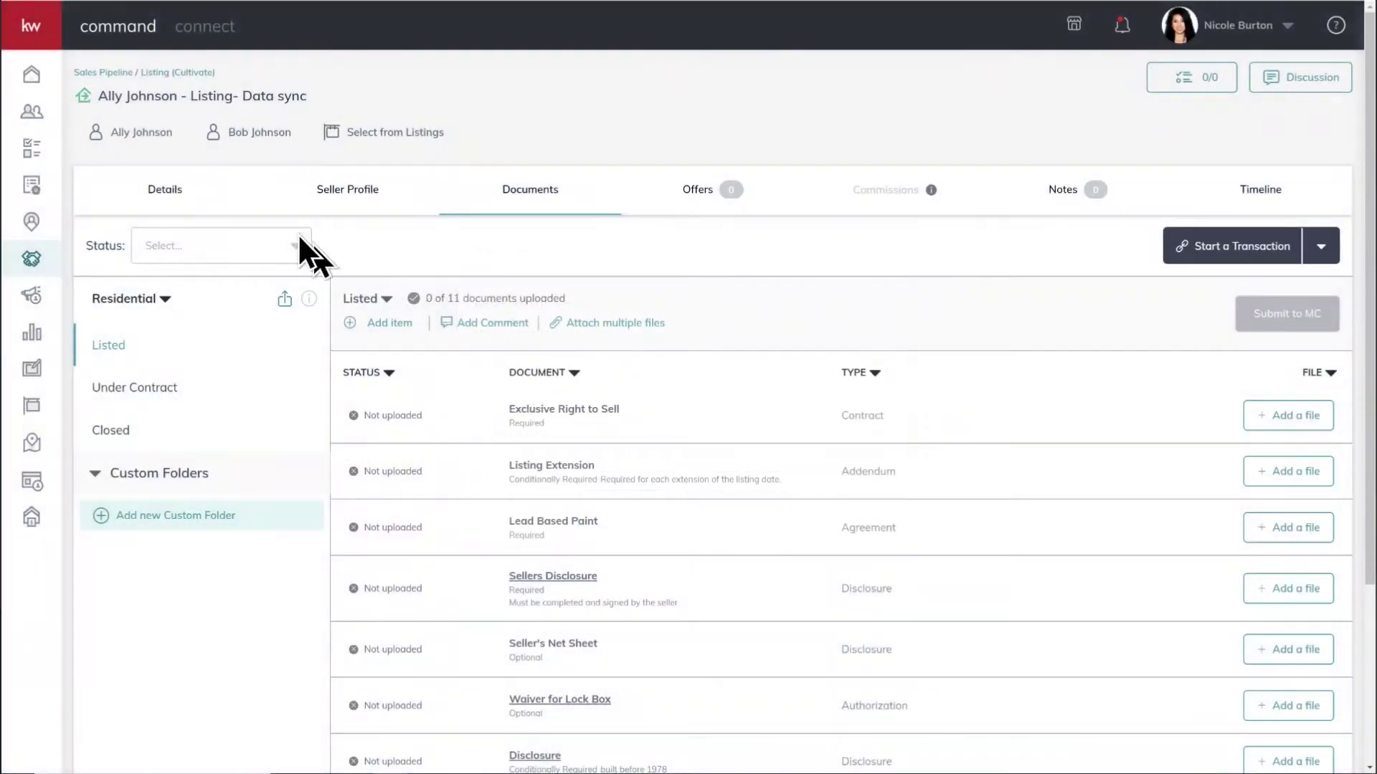
# Step: Visit the Details tab, then return to Documents and list the DocuSign and Dotloop transaction options
pyautogui.click(173, 192)
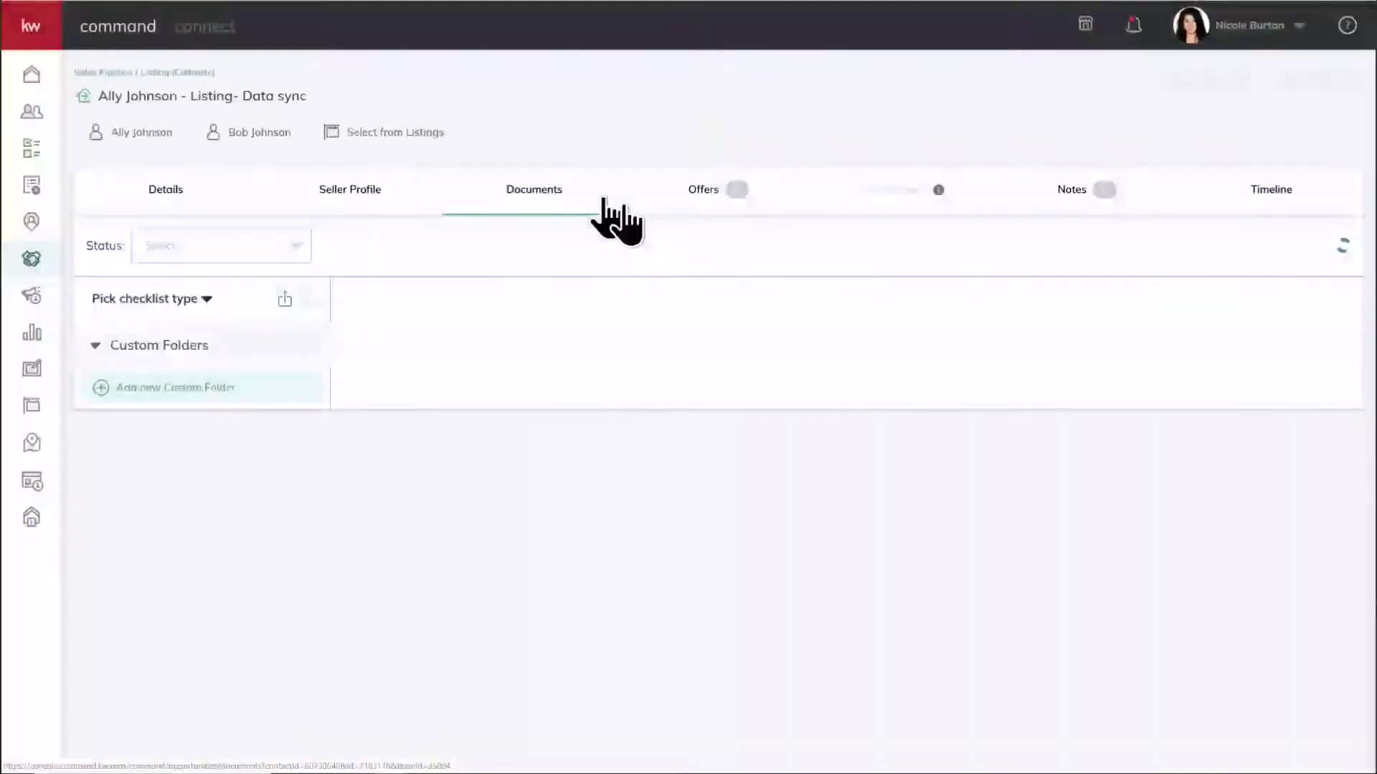
pyautogui.click(1321, 251)
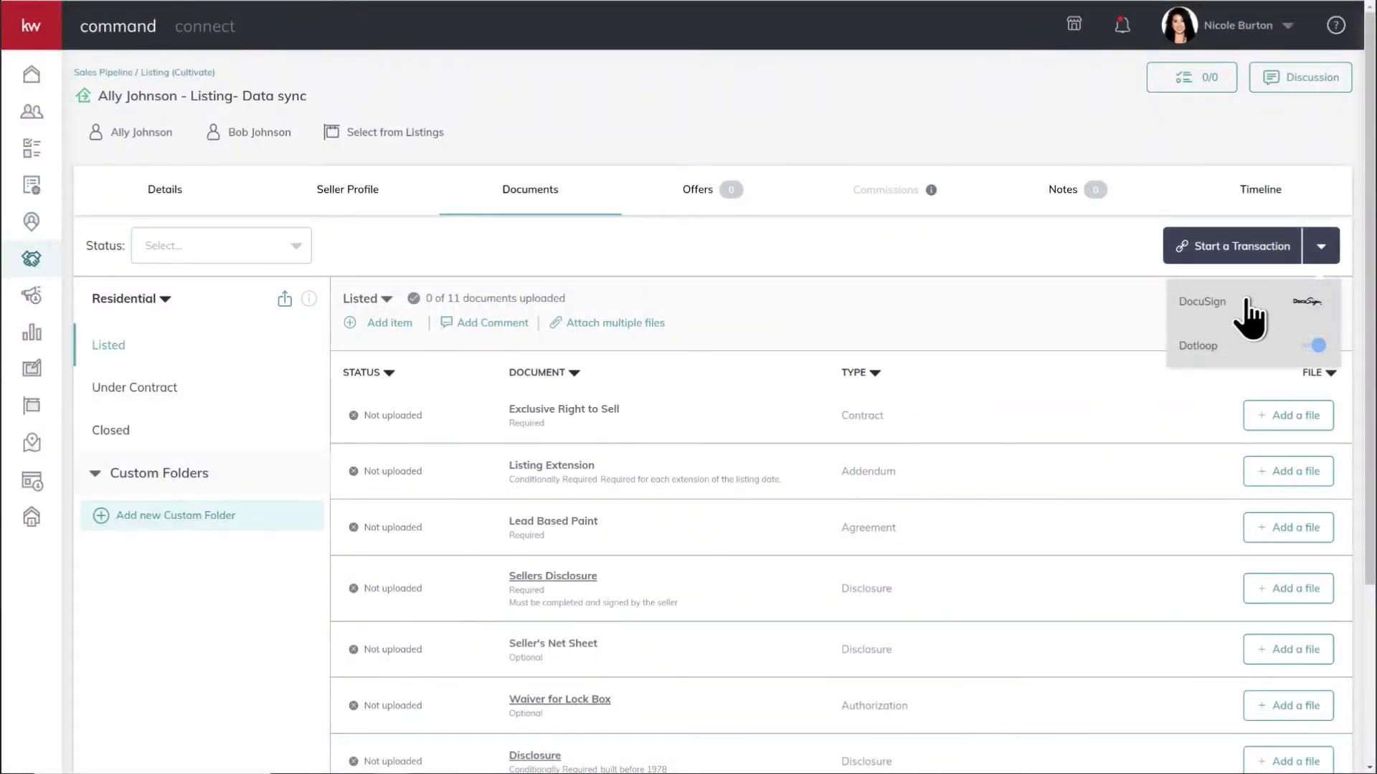
# Step: Sync the transaction to DocuSign with the second assignee as Listing Agent 1
pyautogui.click(1244, 302)
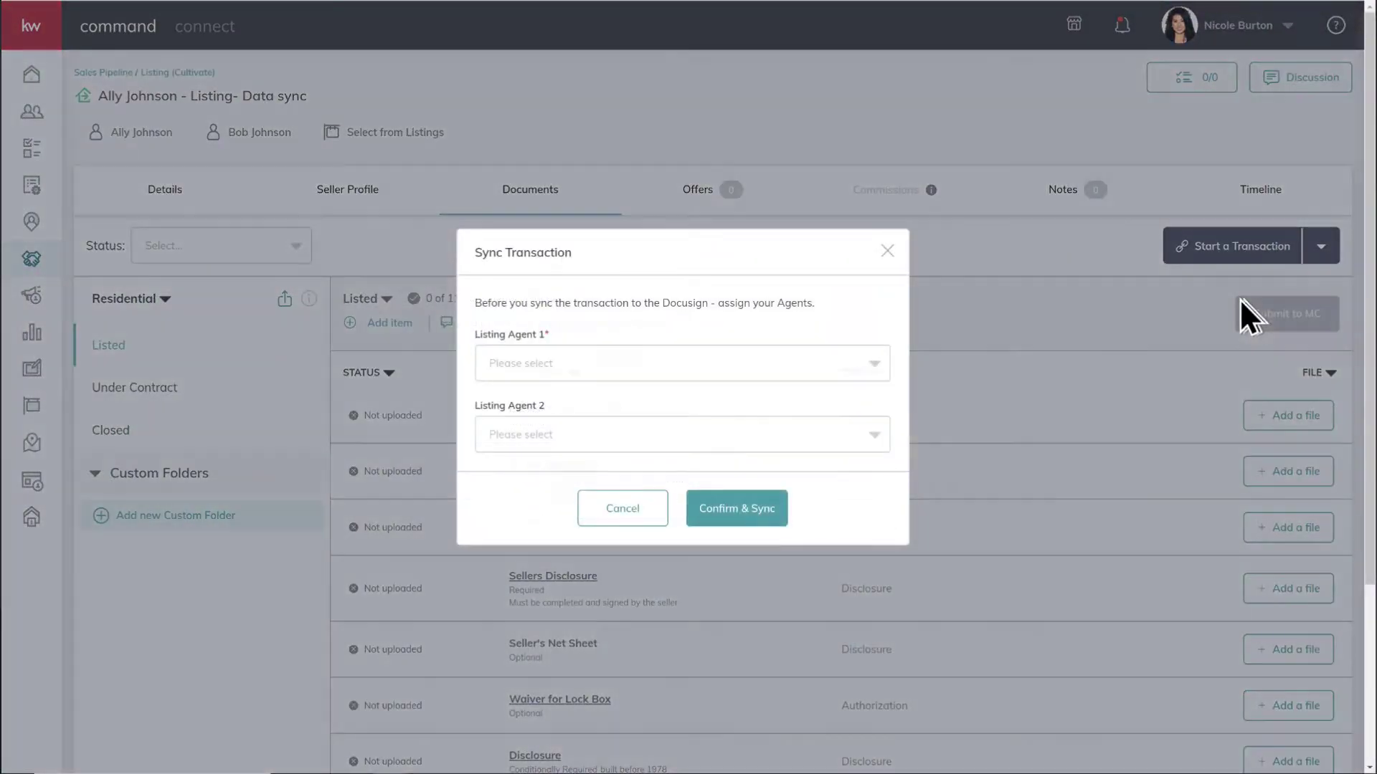
pyautogui.click(876, 365)
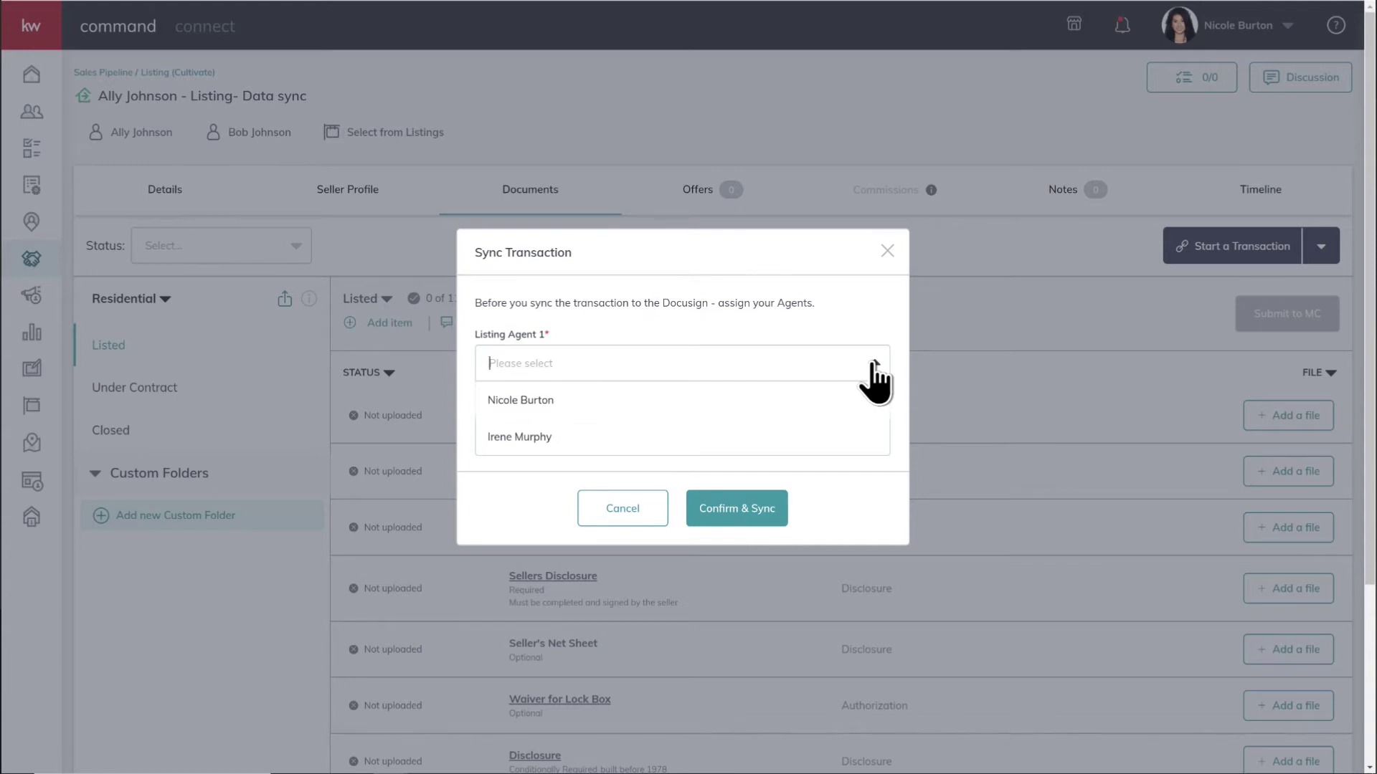
pyautogui.click(578, 434)
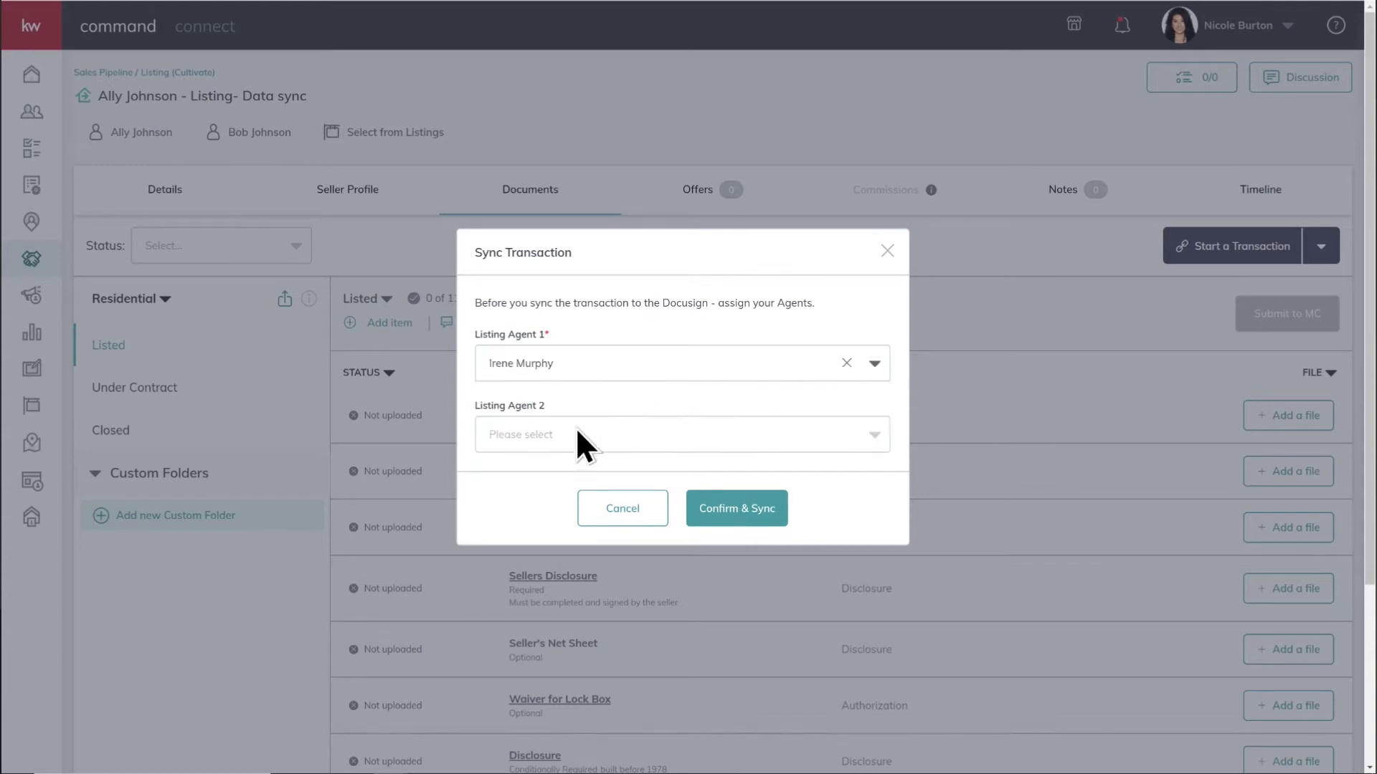
pyautogui.click(743, 525)
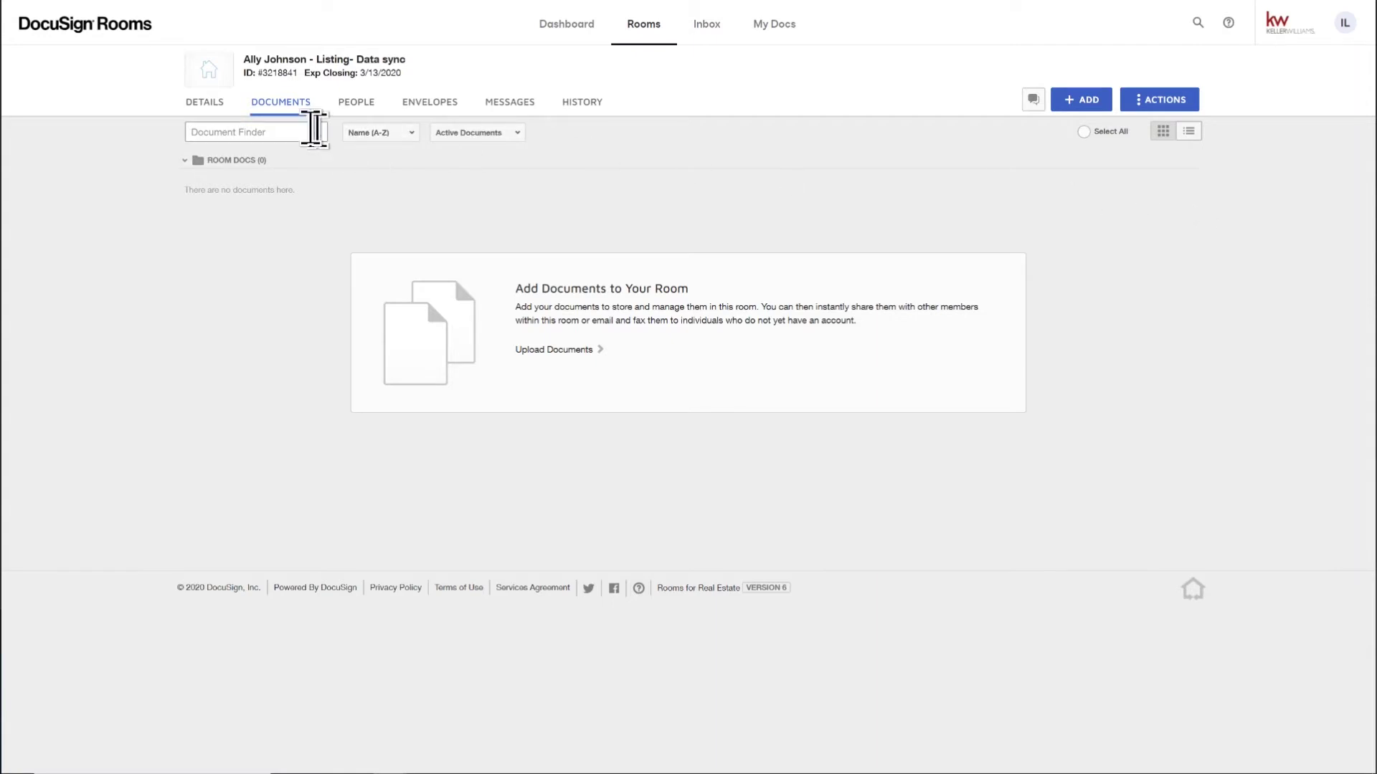
# Step: Open the DocuSign room's Details and review the synced sellers and the still-empty location fields
pyautogui.click(209, 109)
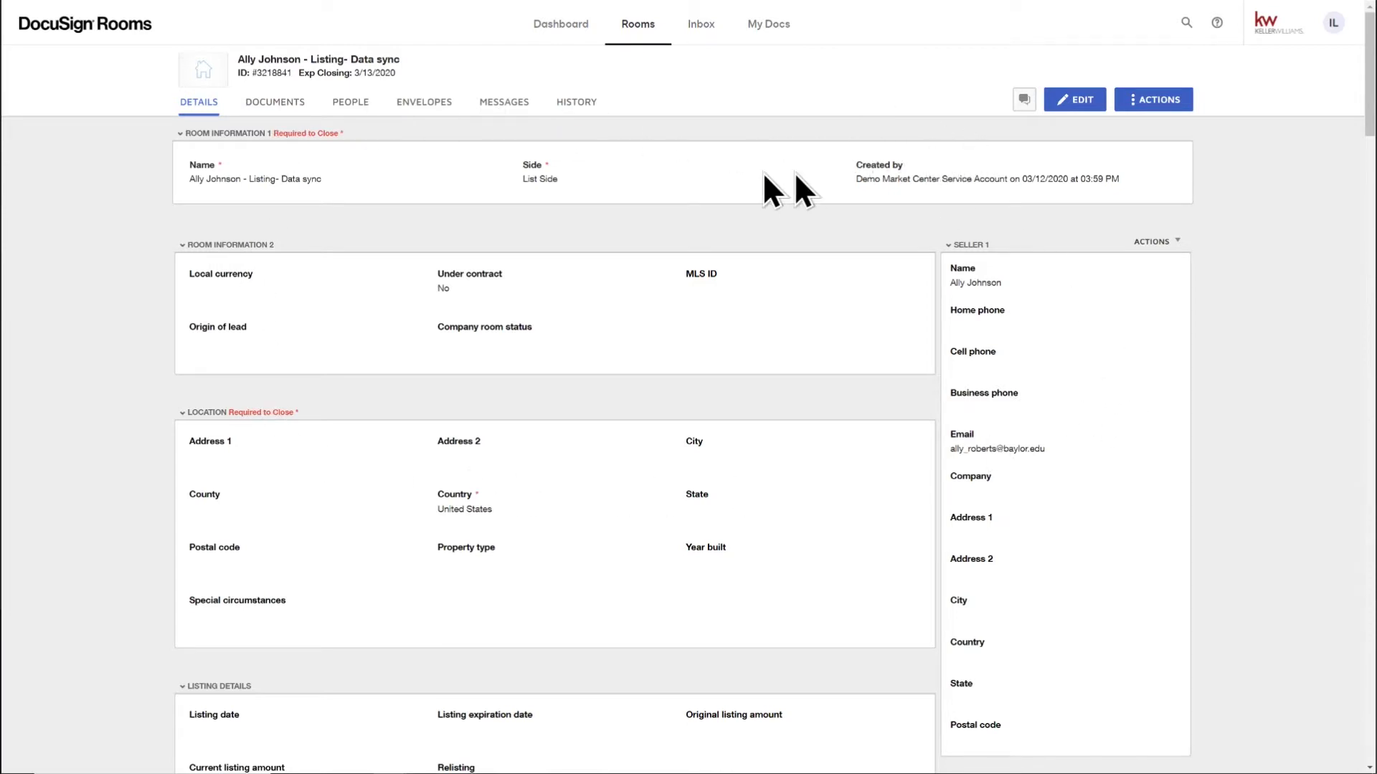
pyautogui.scroll(-1, 574, 326)
pyautogui.scroll(-3, 557, 343)
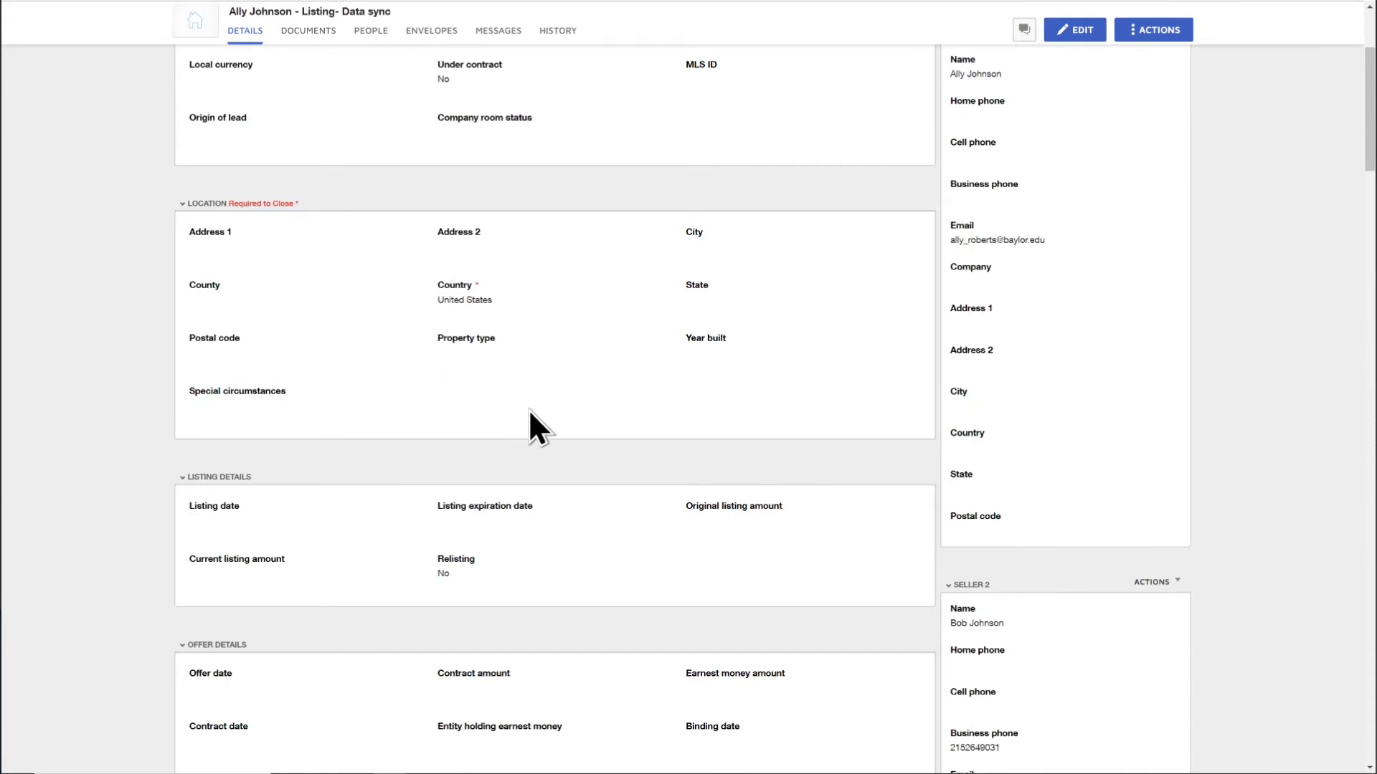
pyautogui.scroll(3, 574, 410)
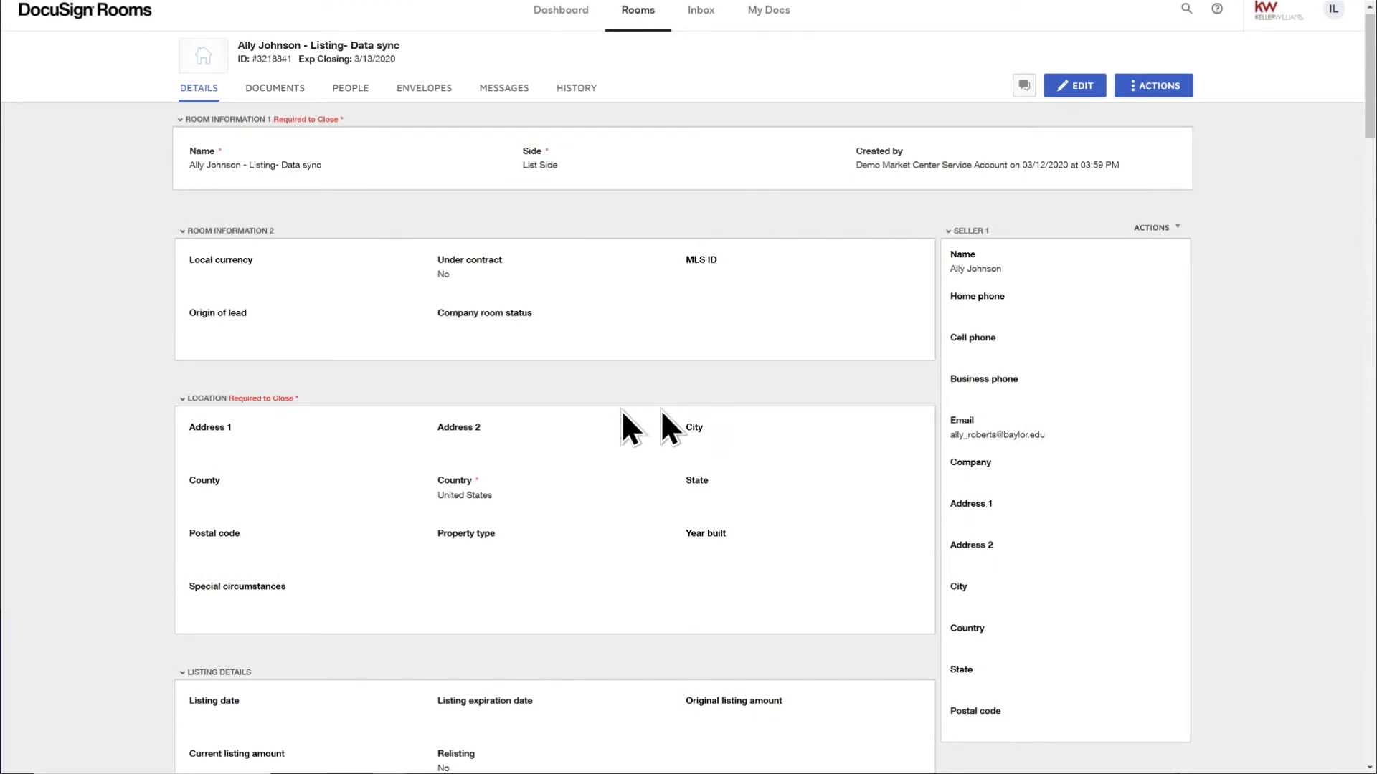
pyautogui.scroll(-8, 1256, 416)
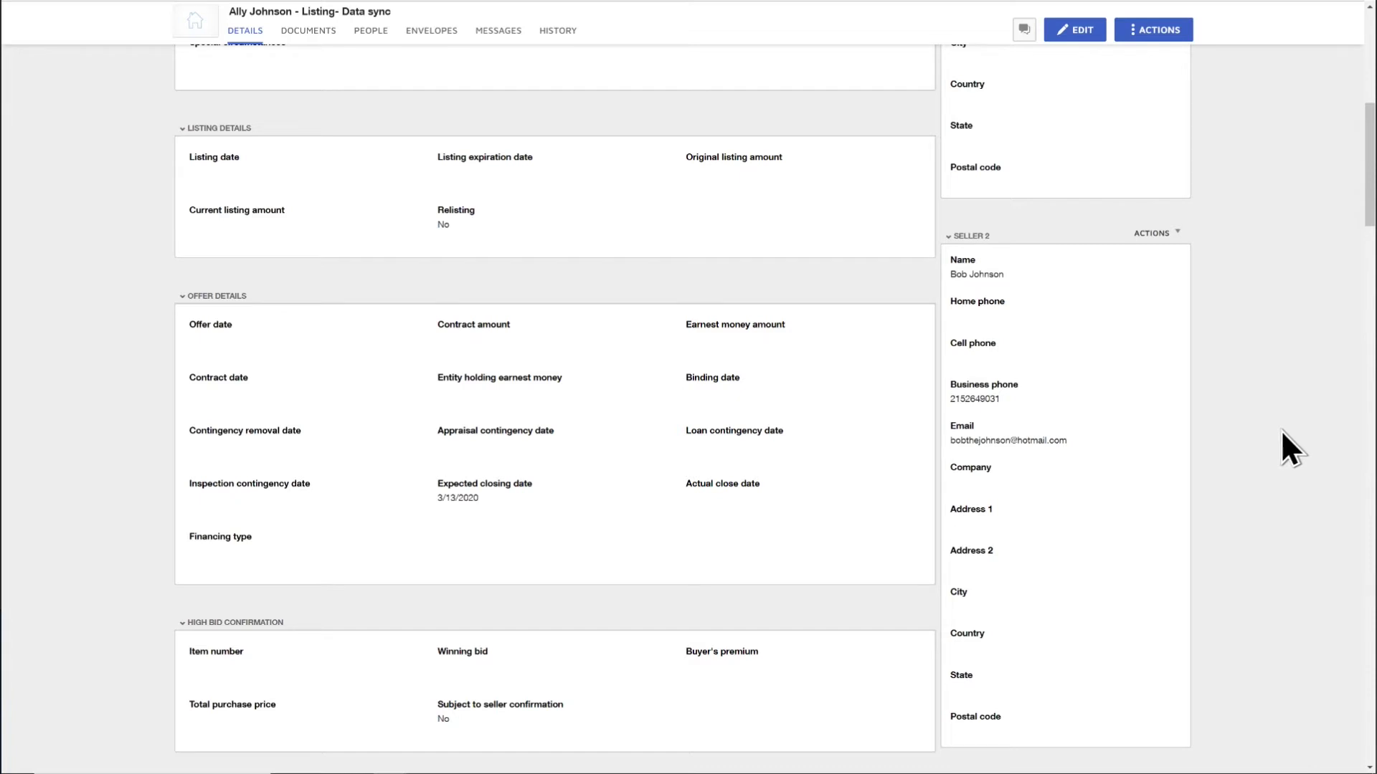
pyautogui.scroll(6, 1282, 431)
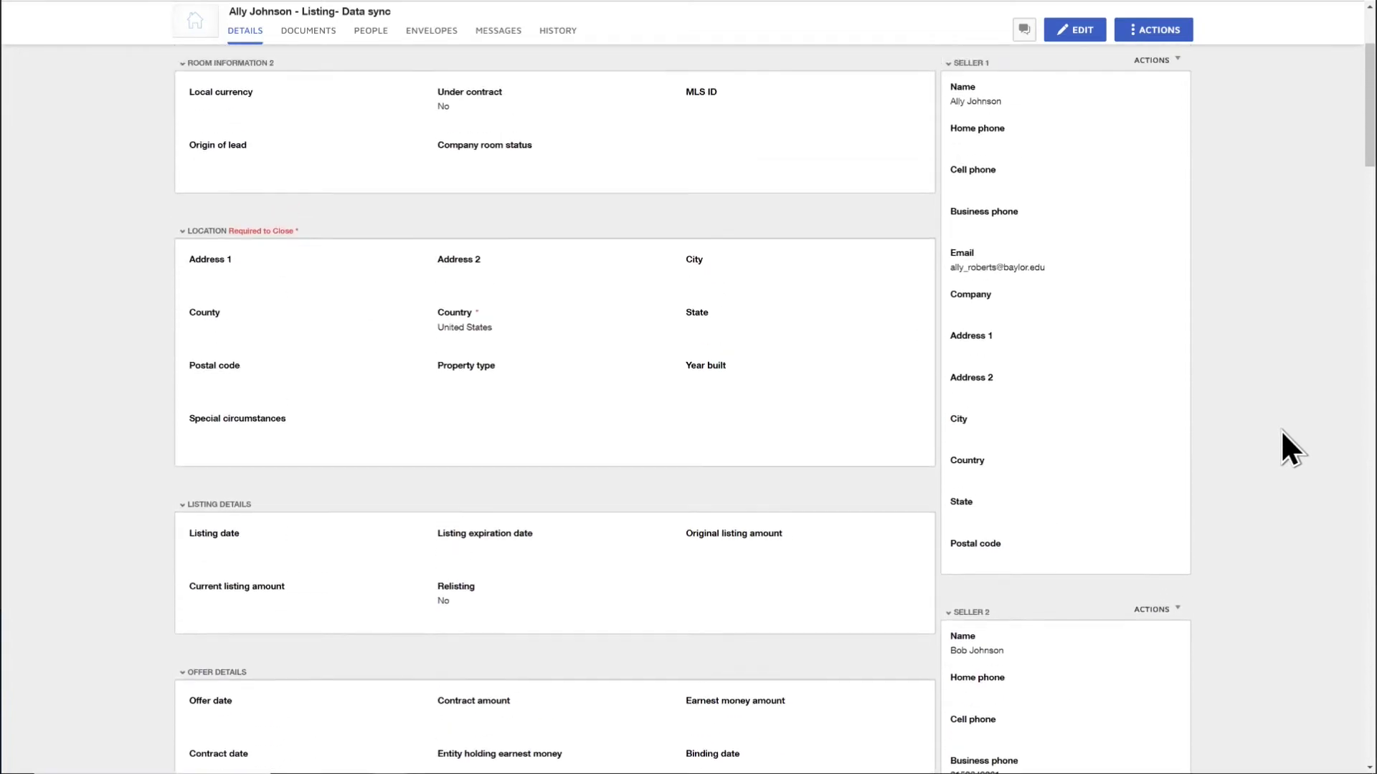
pyautogui.scroll(1, 1282, 430)
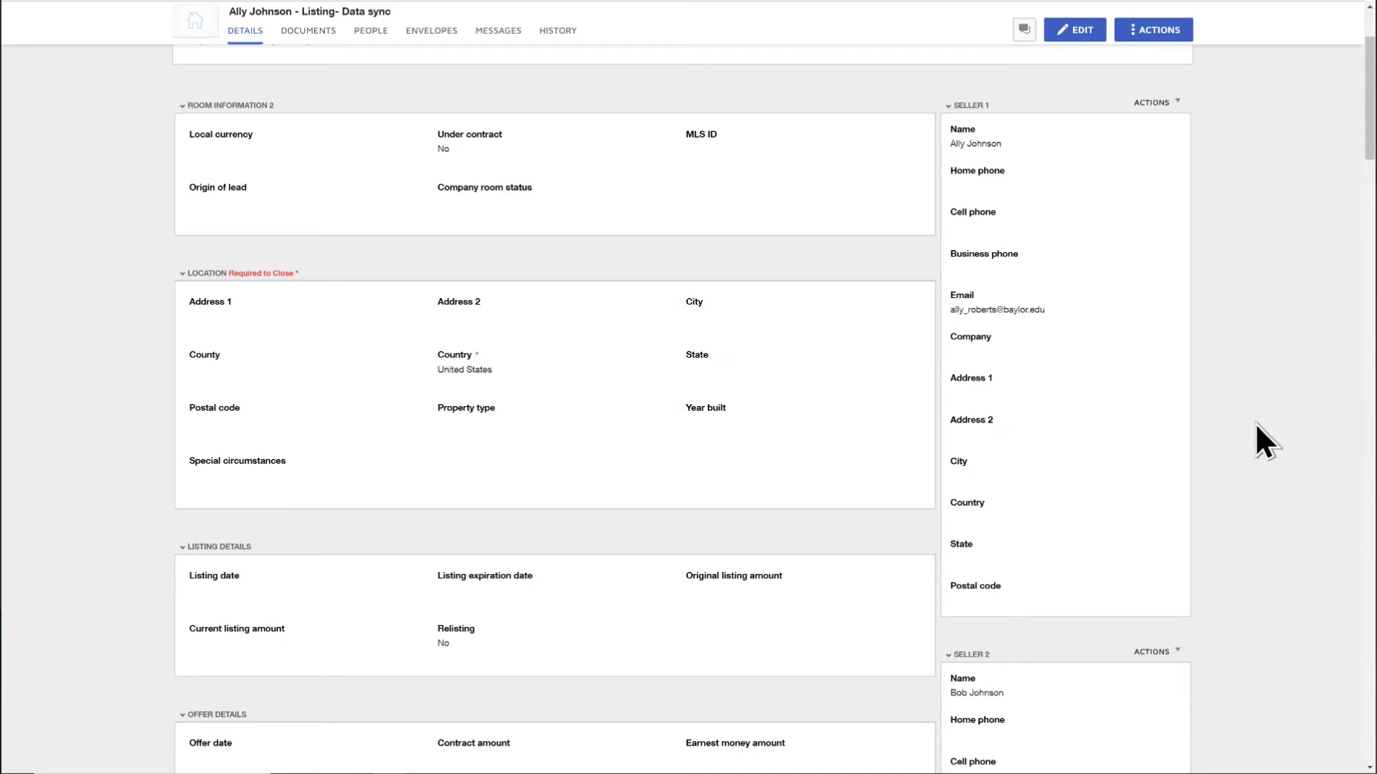
pyautogui.scroll(1, 1255, 423)
pyautogui.scroll(-5, 1258, 425)
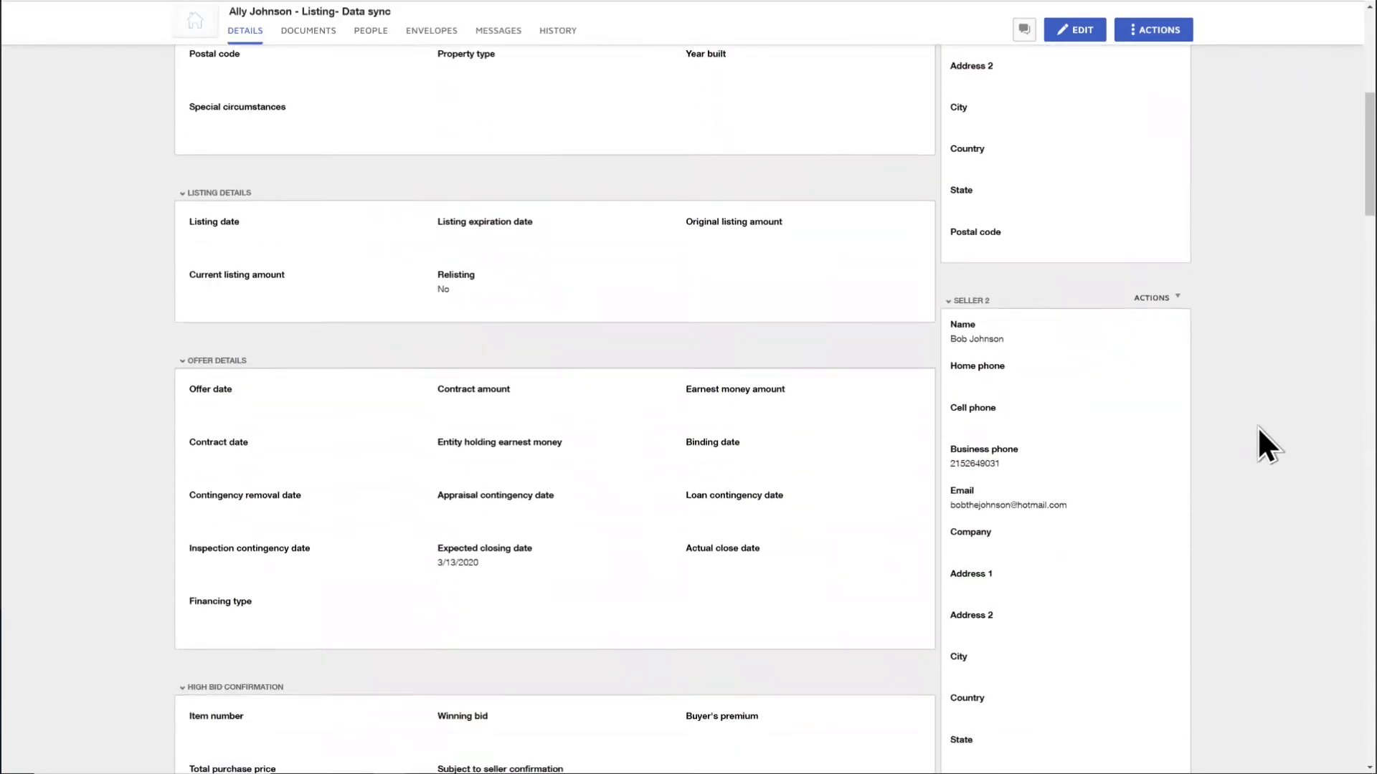
pyautogui.scroll(-12, 1258, 426)
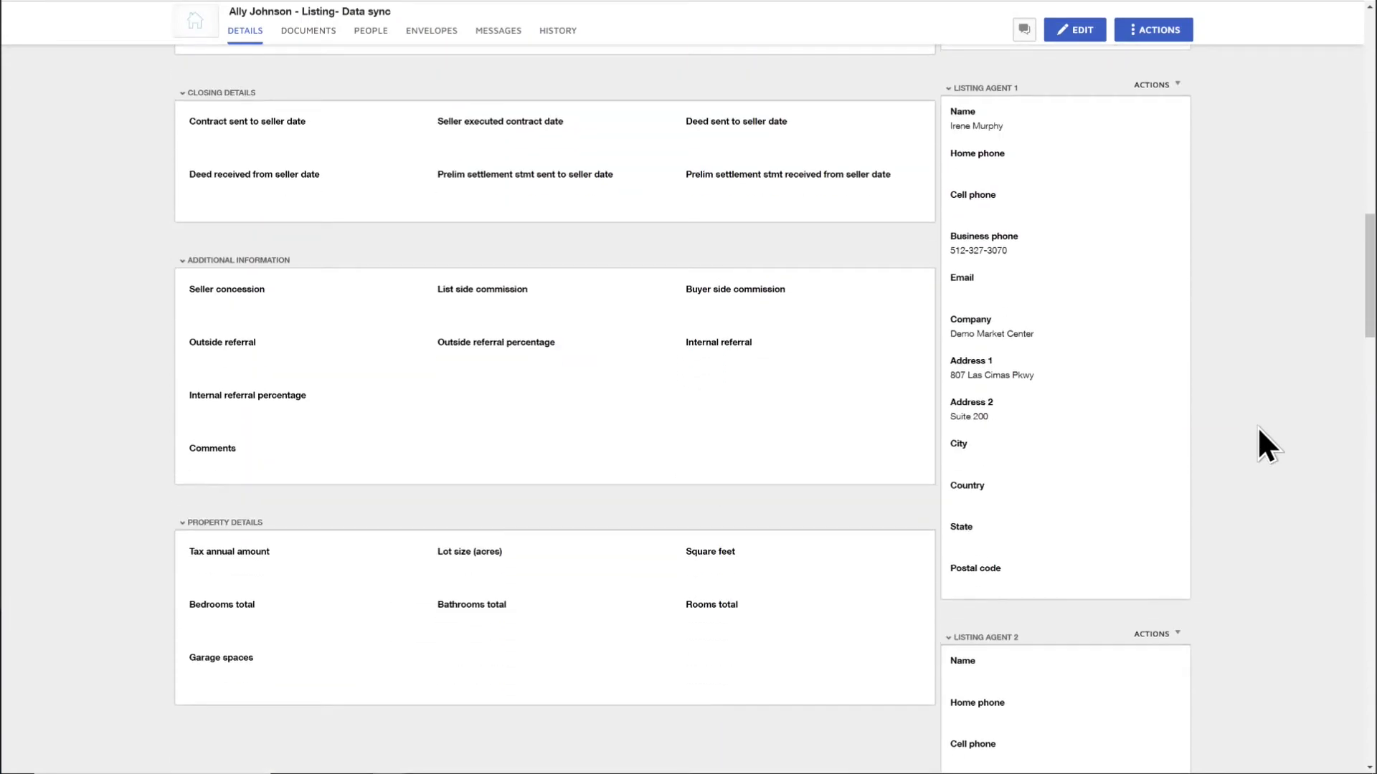
# Step: Review the room's Listing Agent 1 and Property Details sections before going back to KW Command
pyautogui.scroll(1, 1258, 426)
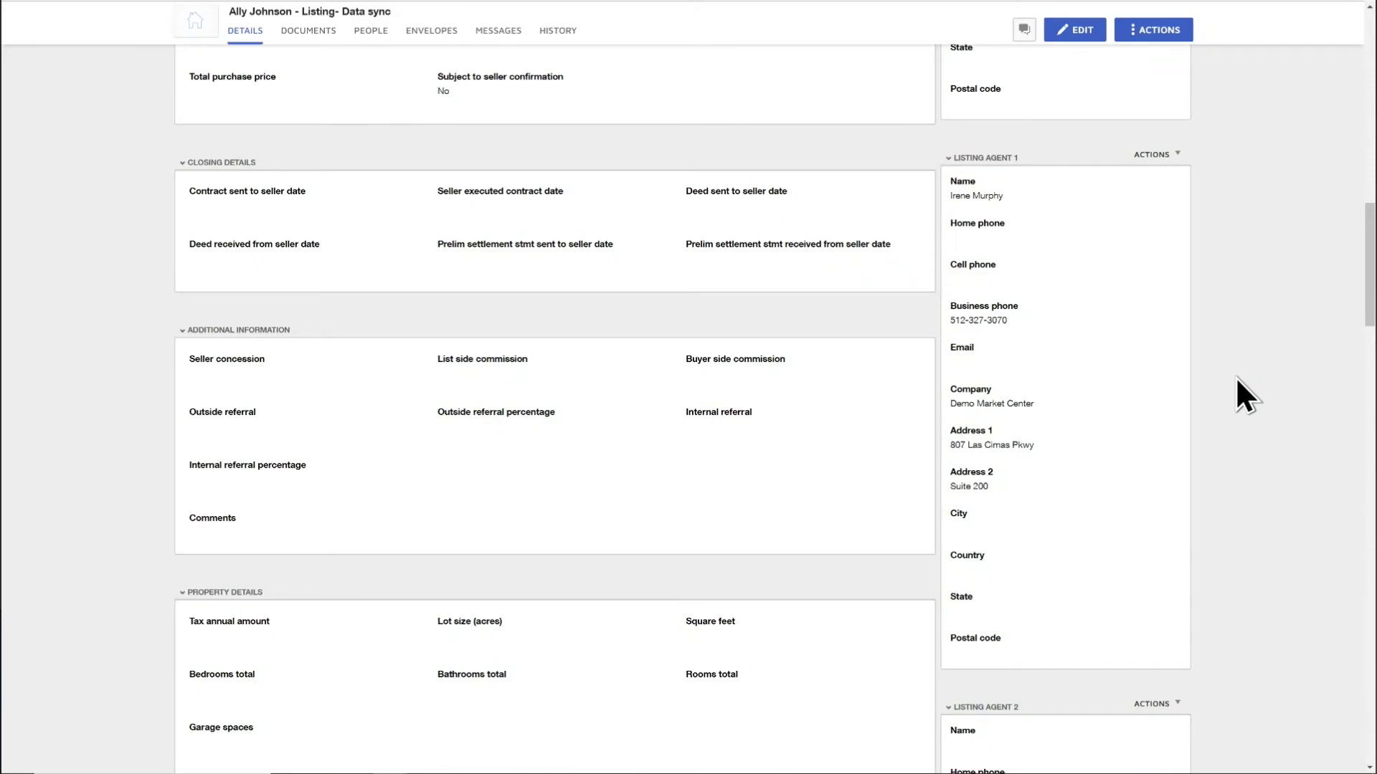
pyautogui.scroll(15, 1236, 376)
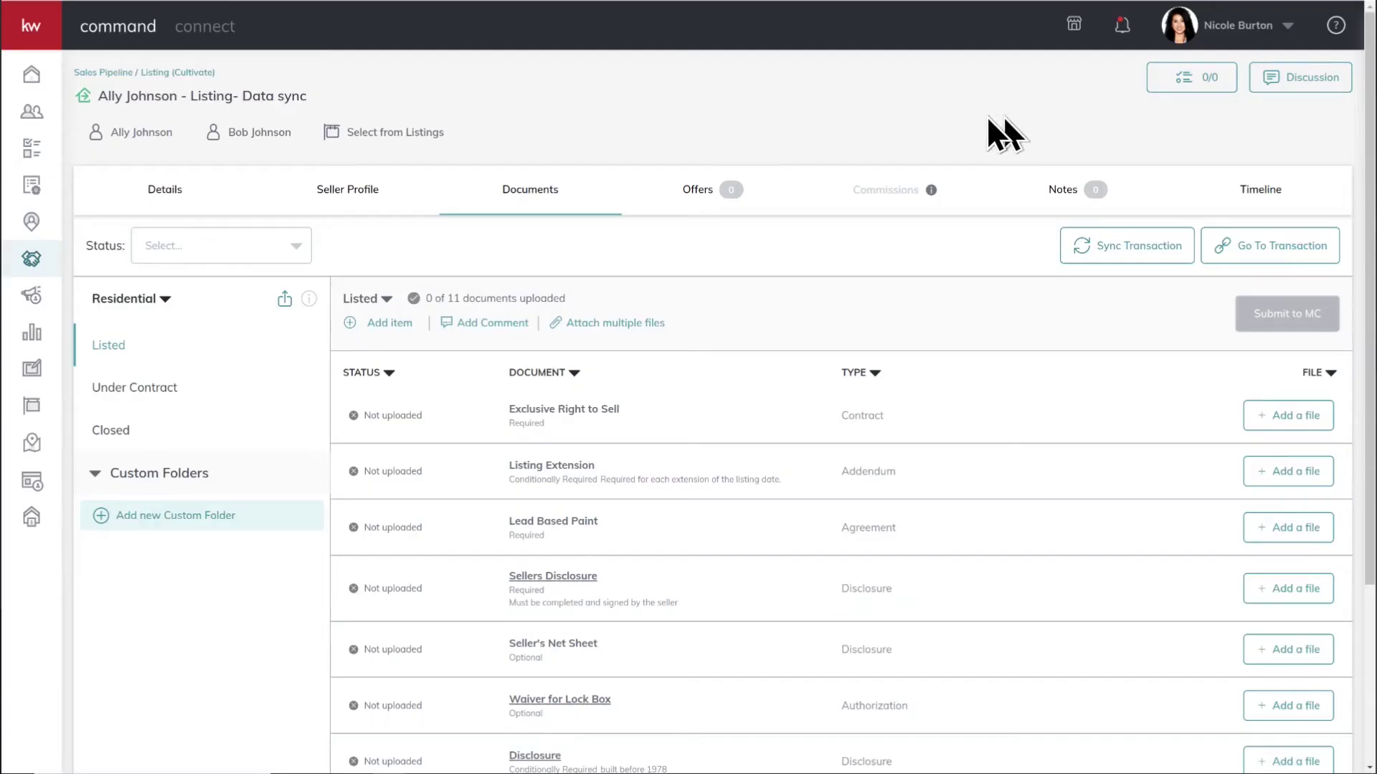
# Step: Open the opportunity's General Information editor and set Contract Date to 4/30/2020
pyautogui.click(165, 190)
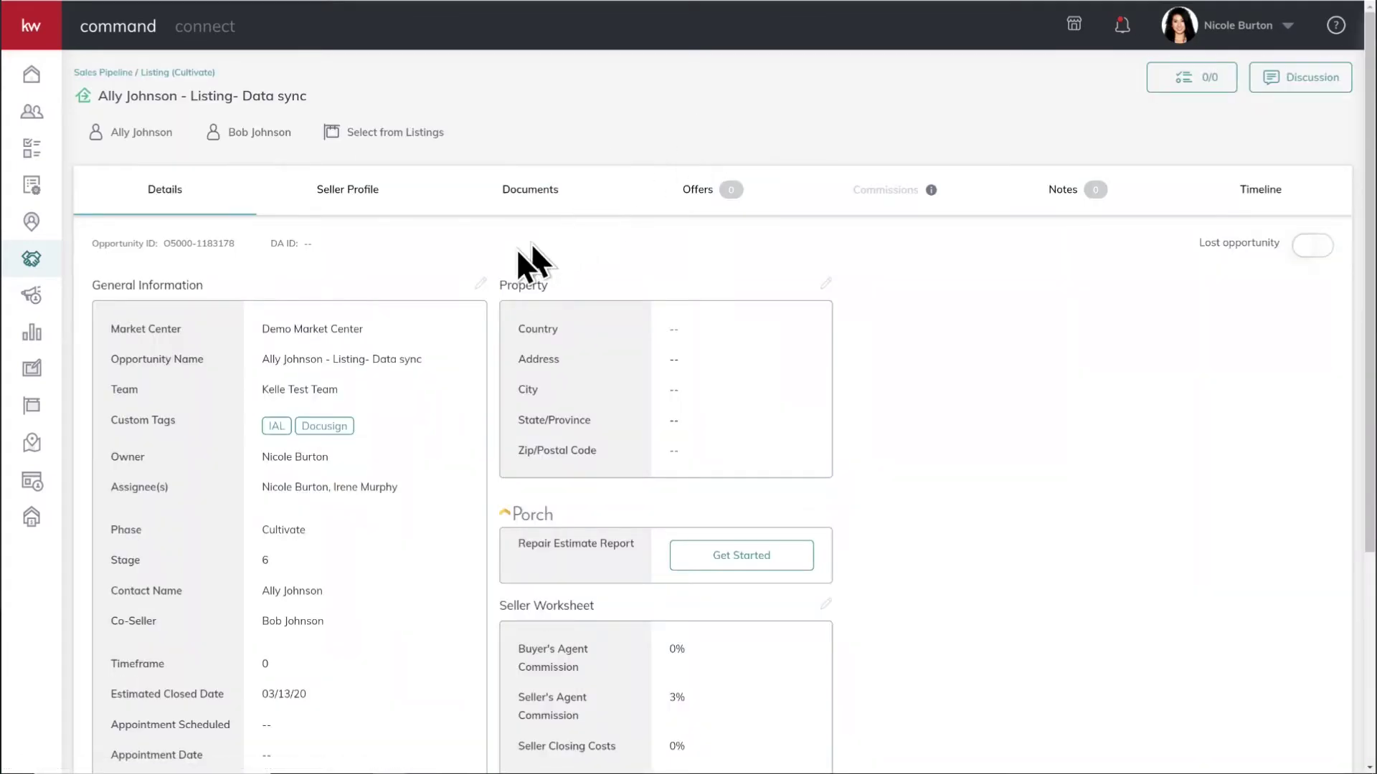
pyautogui.click(481, 283)
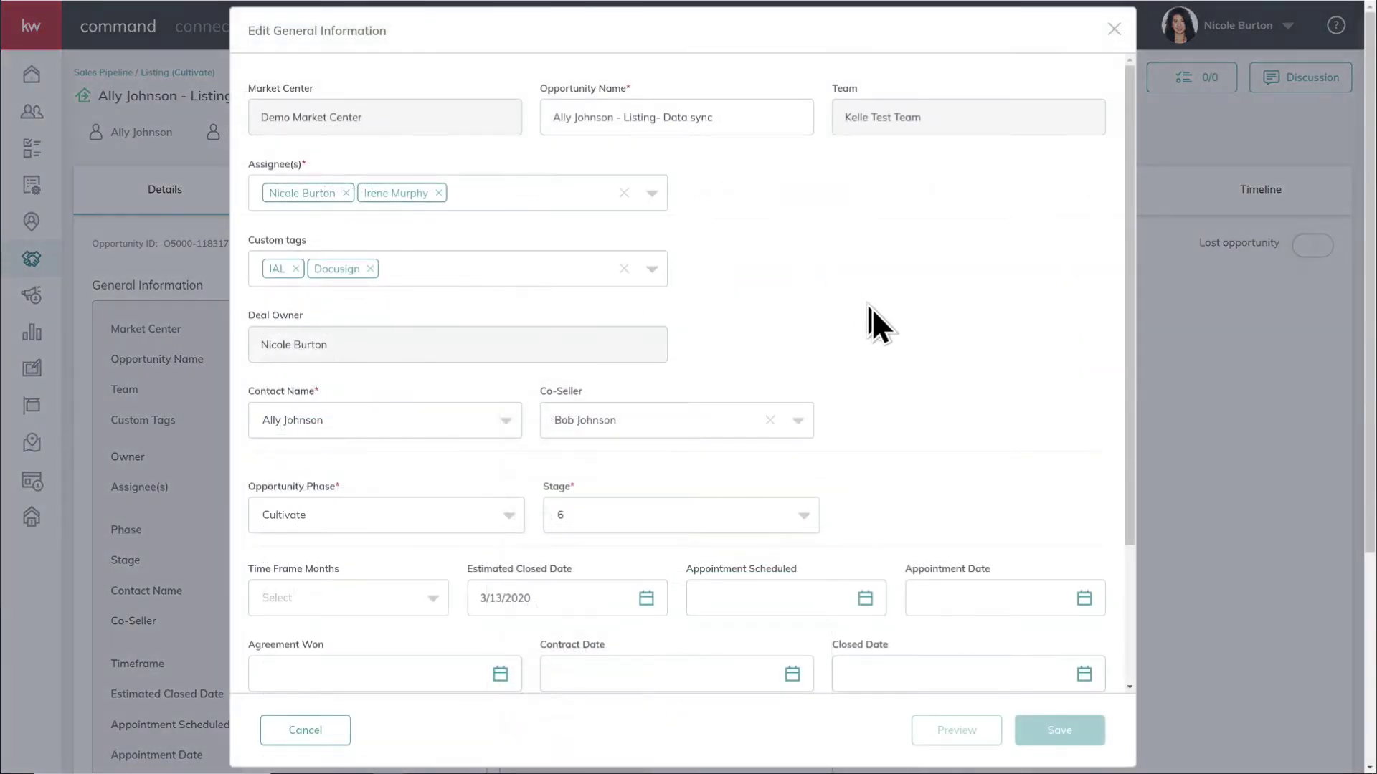
pyautogui.scroll(-3, 905, 303)
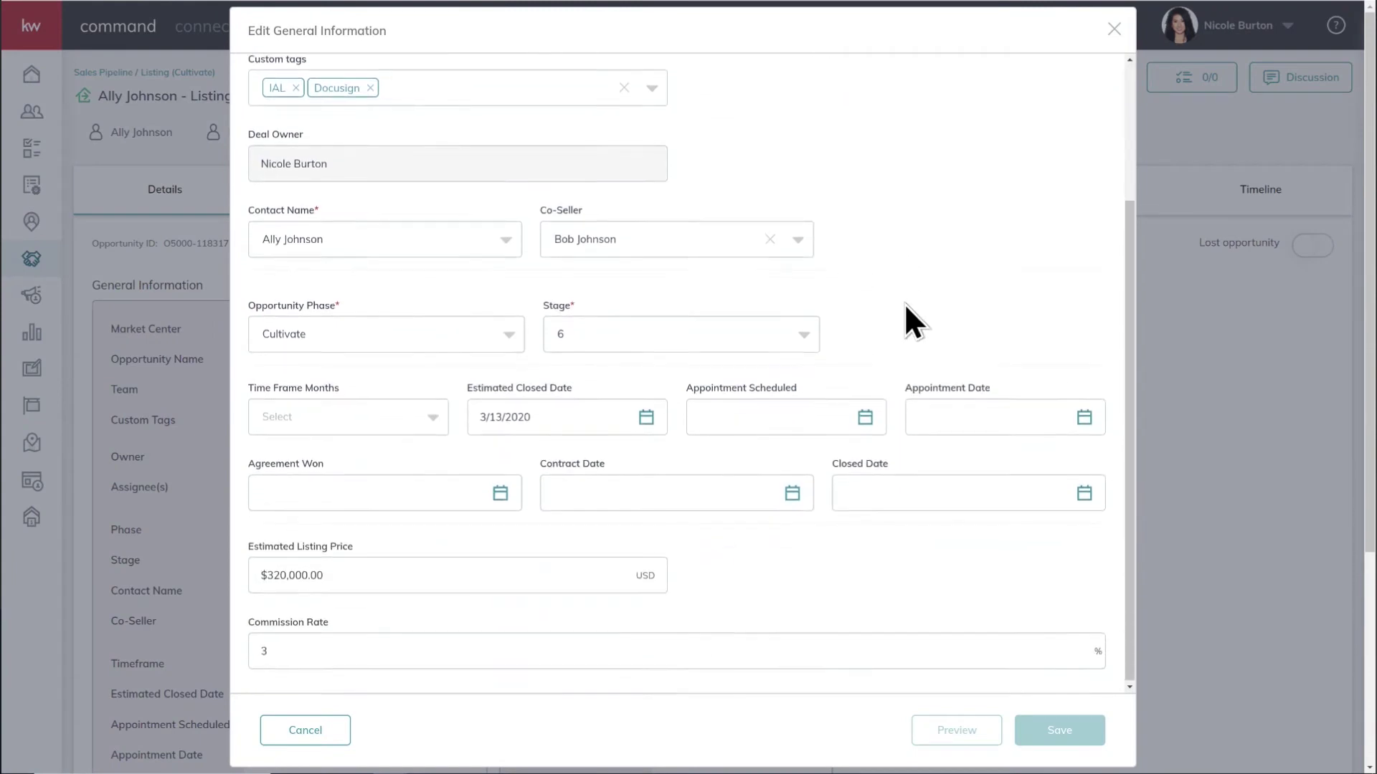
pyautogui.click(592, 494)
pyautogui.scroll(-1, 703, 578)
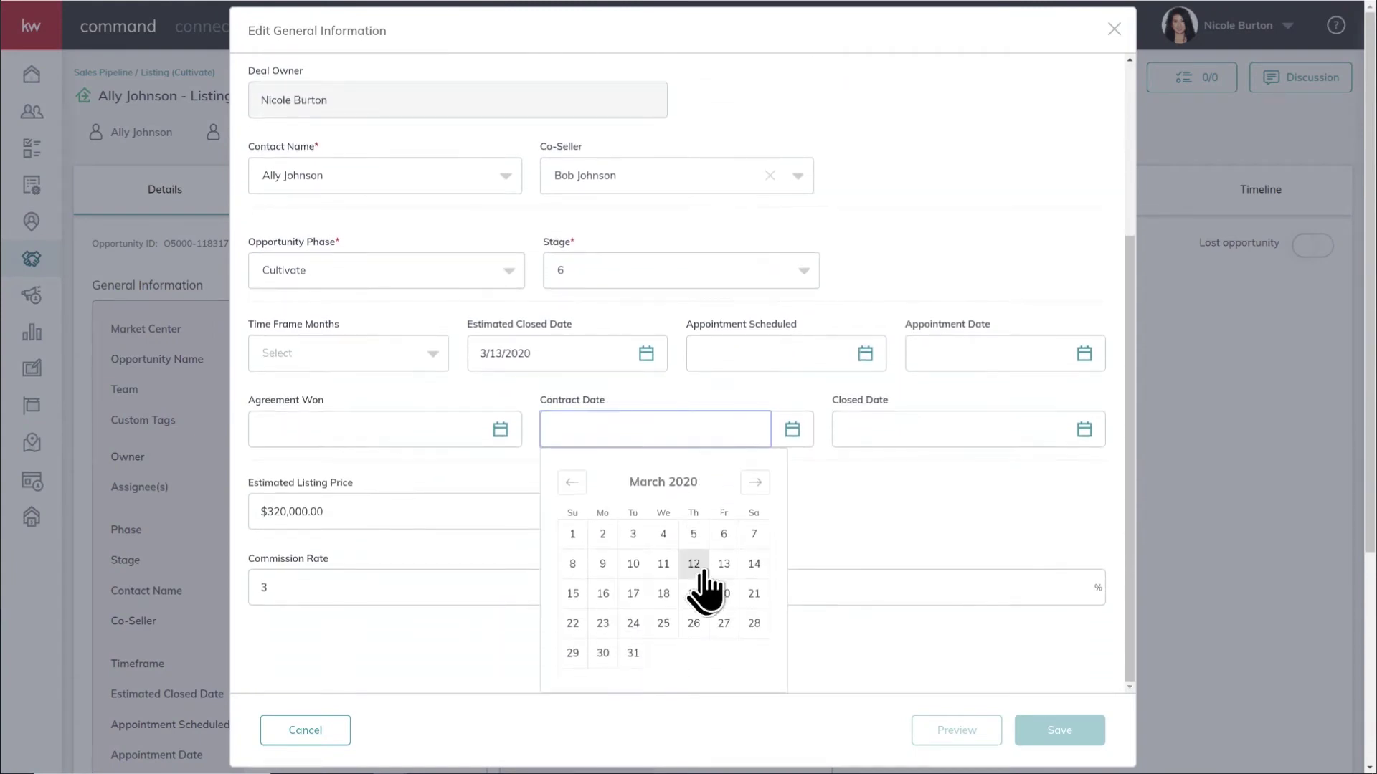
pyautogui.click(756, 482)
pyautogui.click(693, 652)
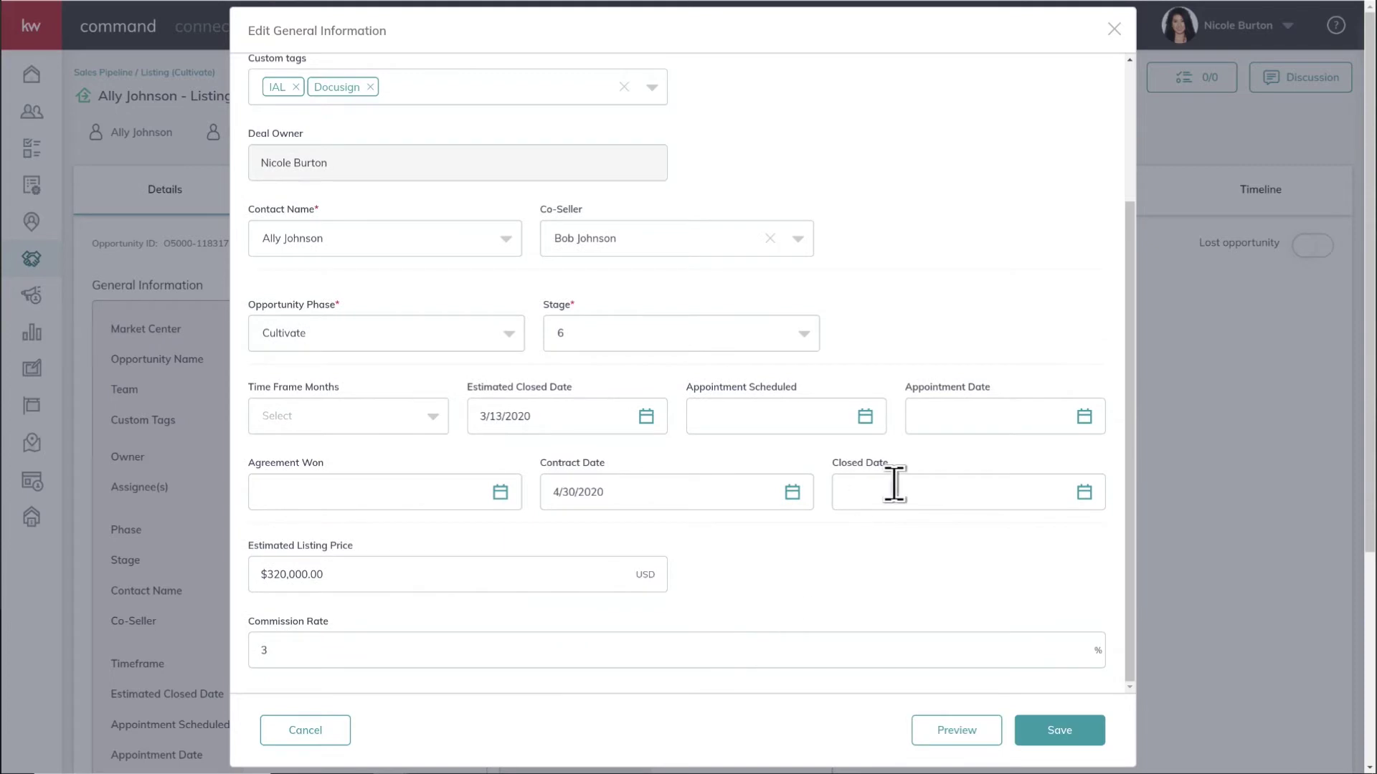
# Step: Set the Closed Date to 5/9/2020
pyautogui.click(1081, 495)
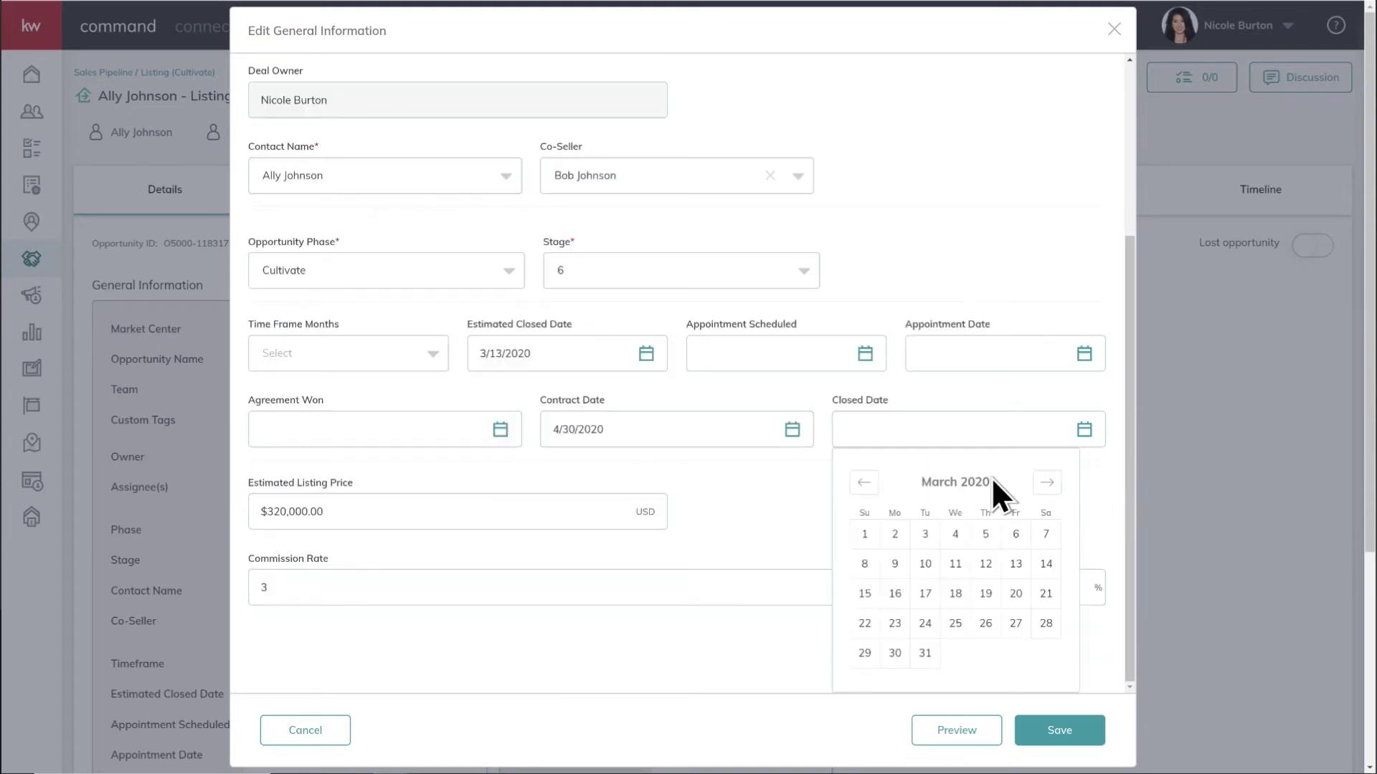
pyautogui.click(1052, 488)
pyautogui.click(1051, 488)
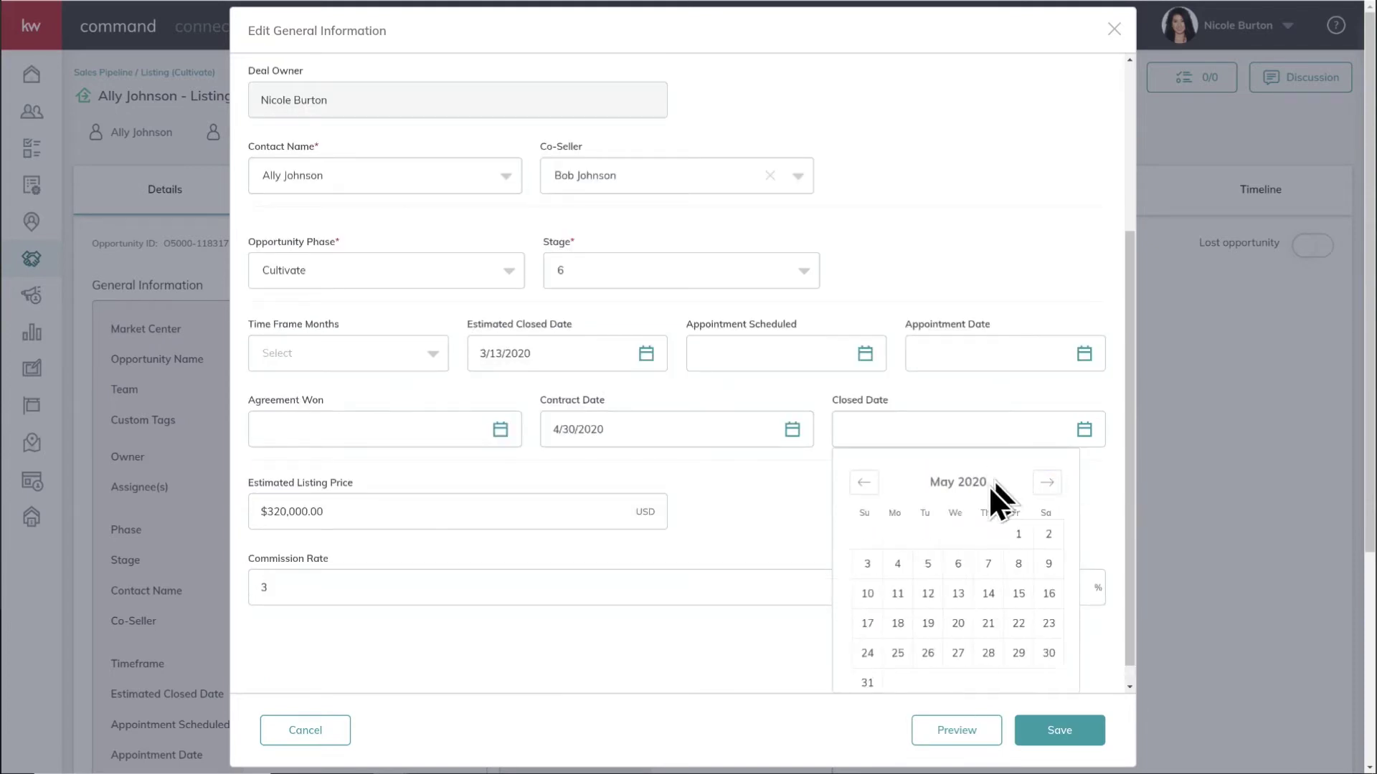
pyautogui.click(1046, 566)
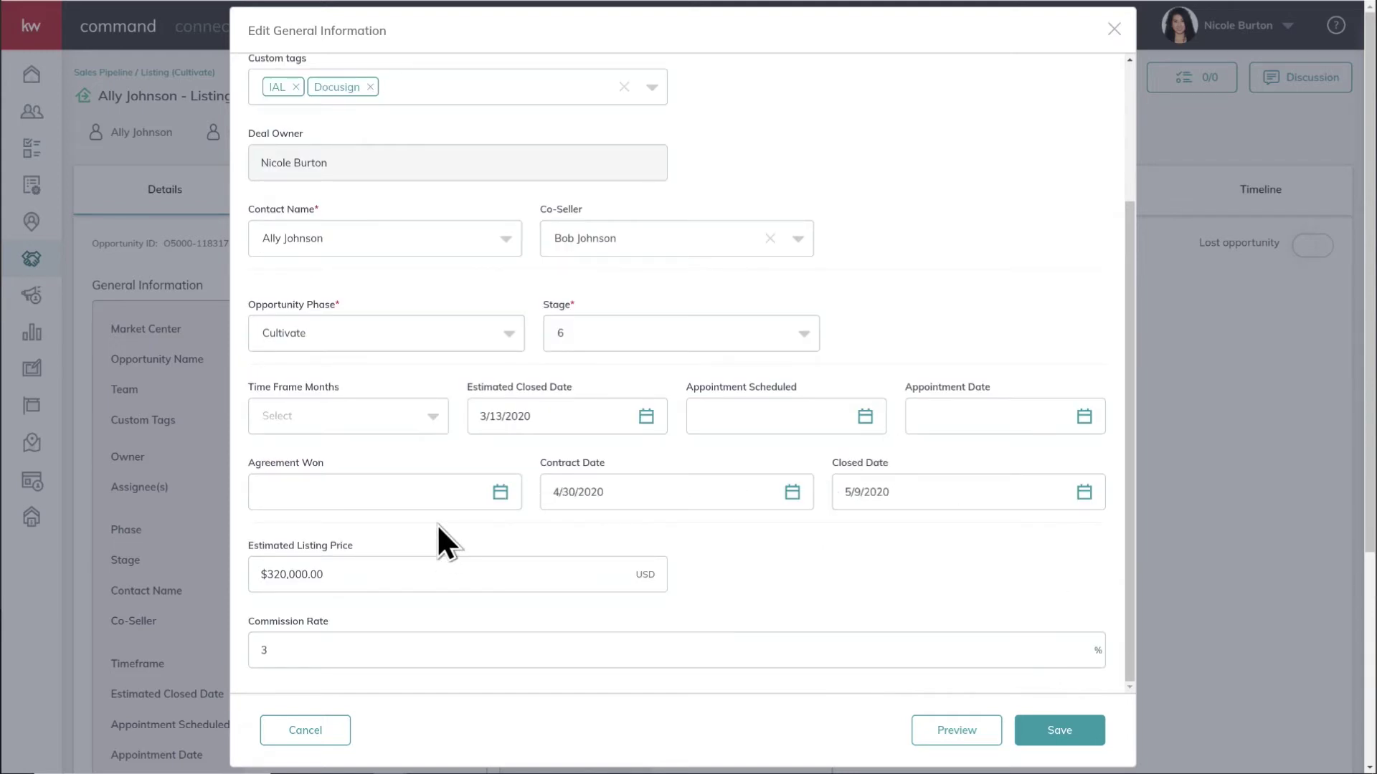
# Step: Set Appointment Scheduled to 3/31/2020 and Appointment Date to 4/4/2020
pyautogui.click(804, 414)
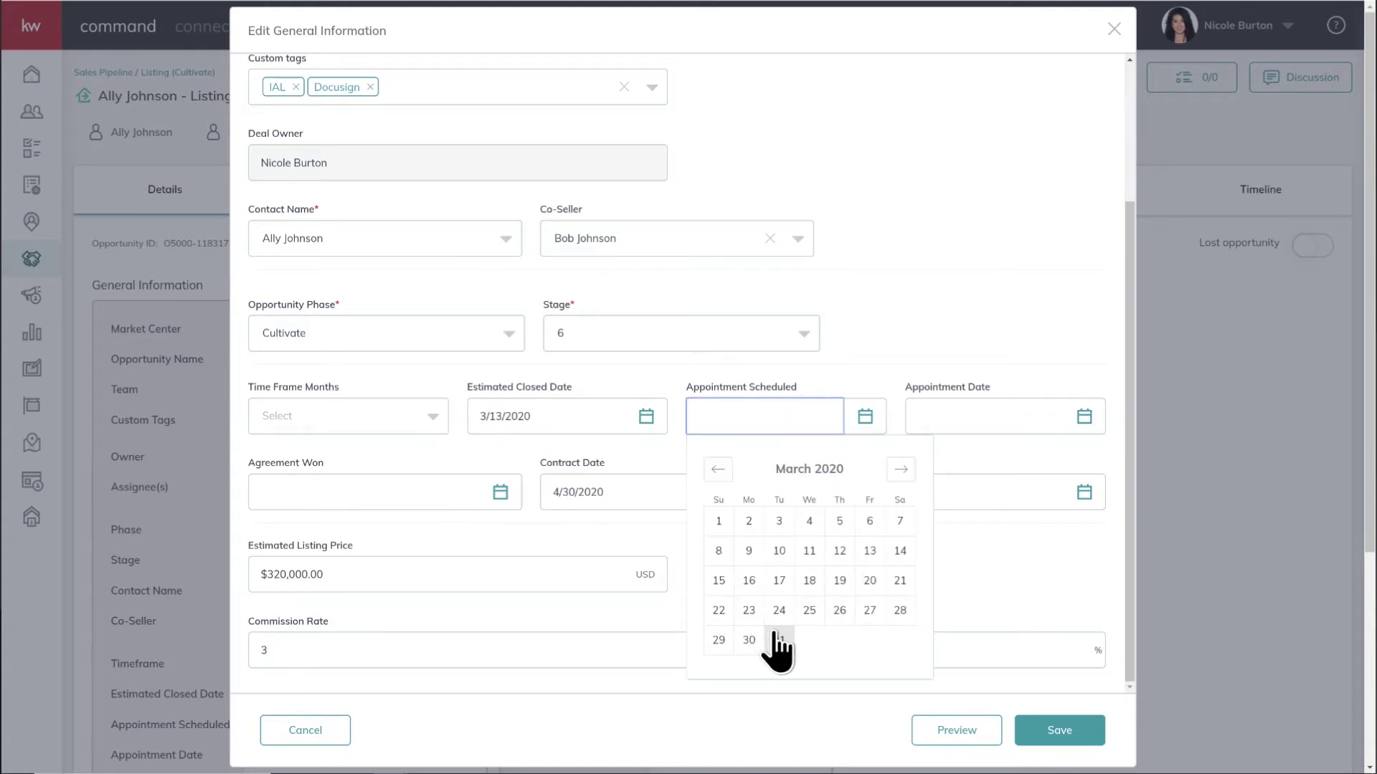
pyautogui.click(779, 640)
pyautogui.click(990, 413)
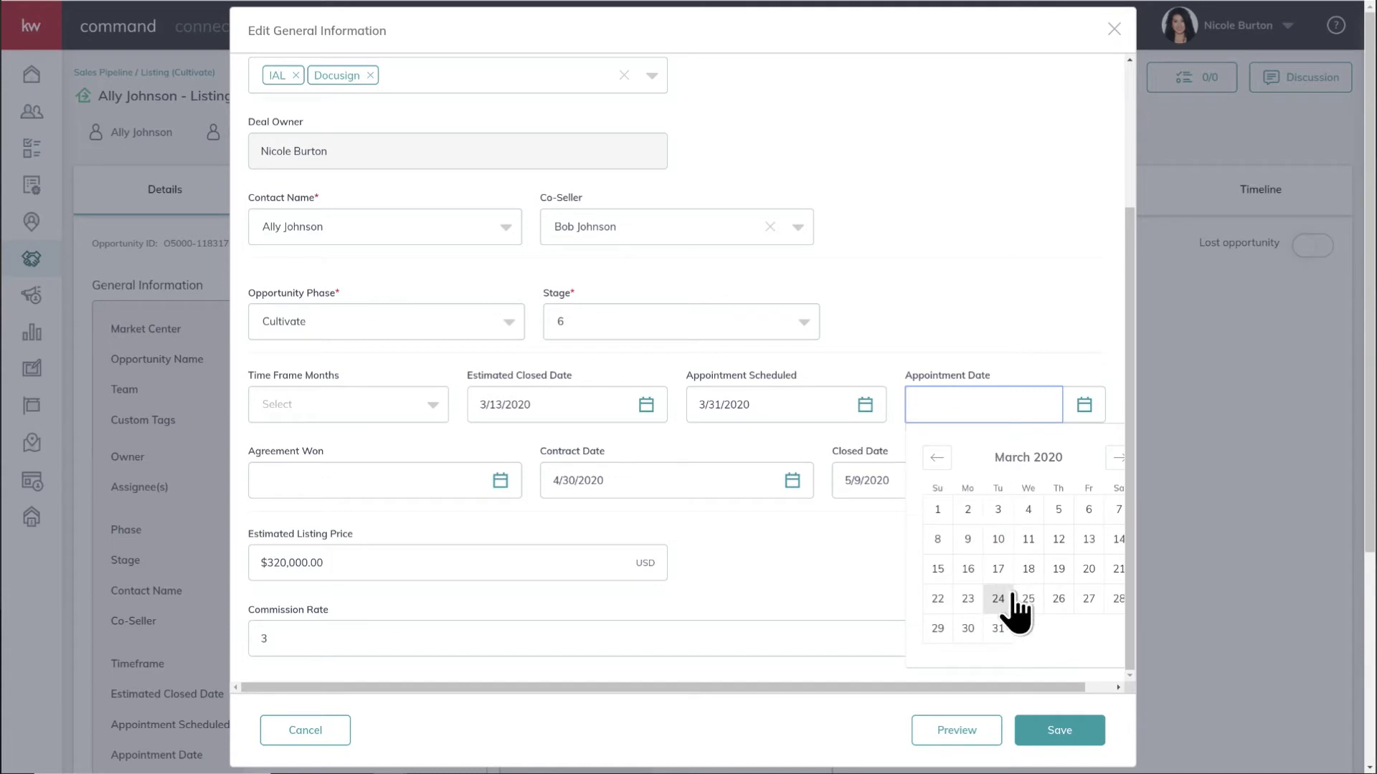
pyautogui.click(1116, 459)
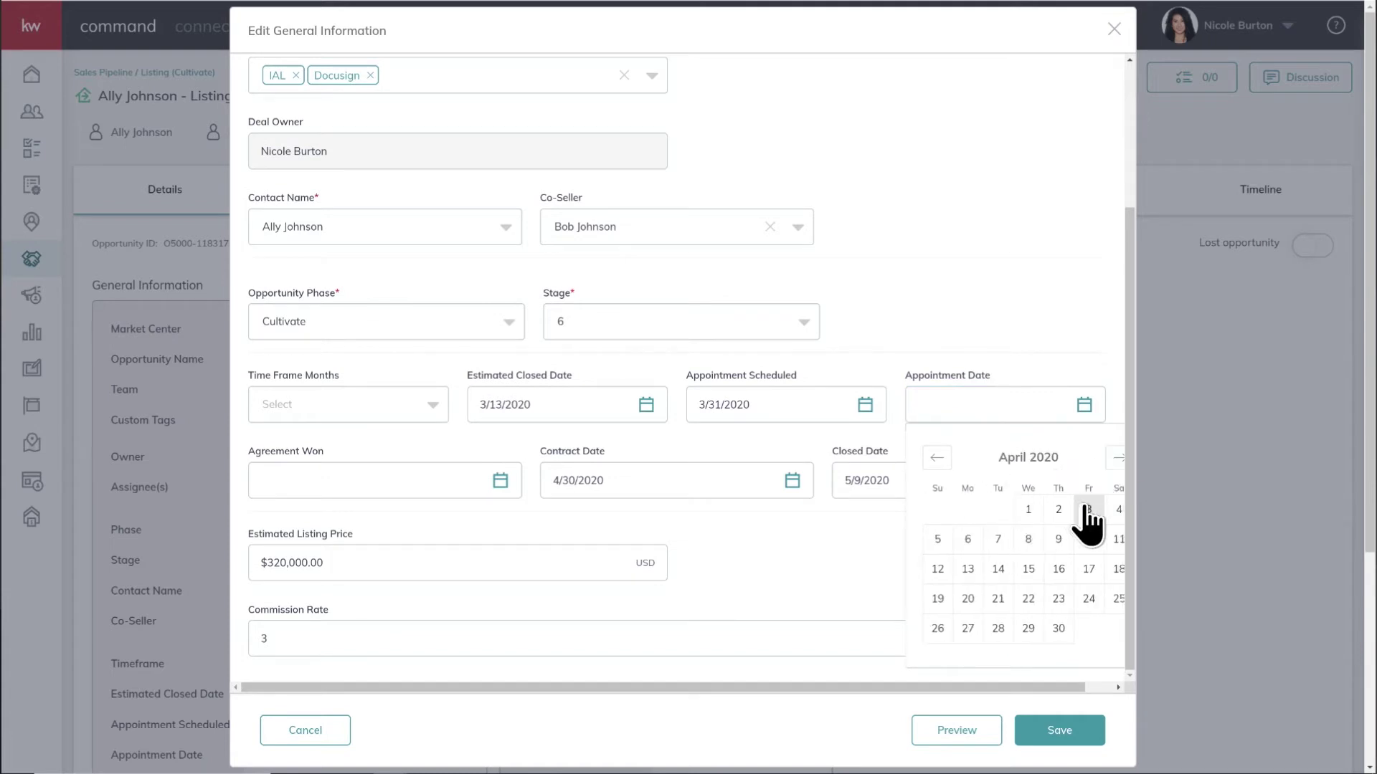
pyautogui.click(1117, 511)
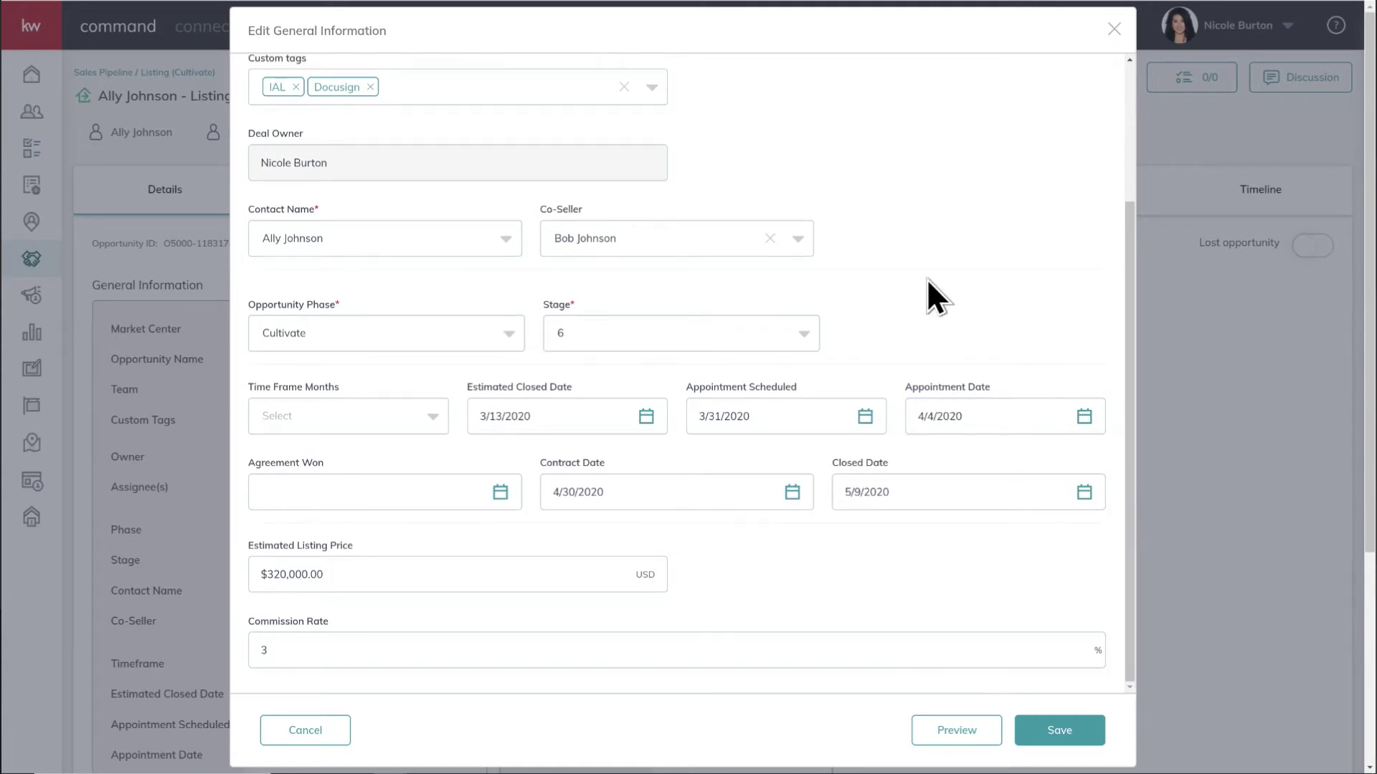
# Step: Set Agreement Won to 4/6/2020 and save the general information
pyautogui.click(395, 495)
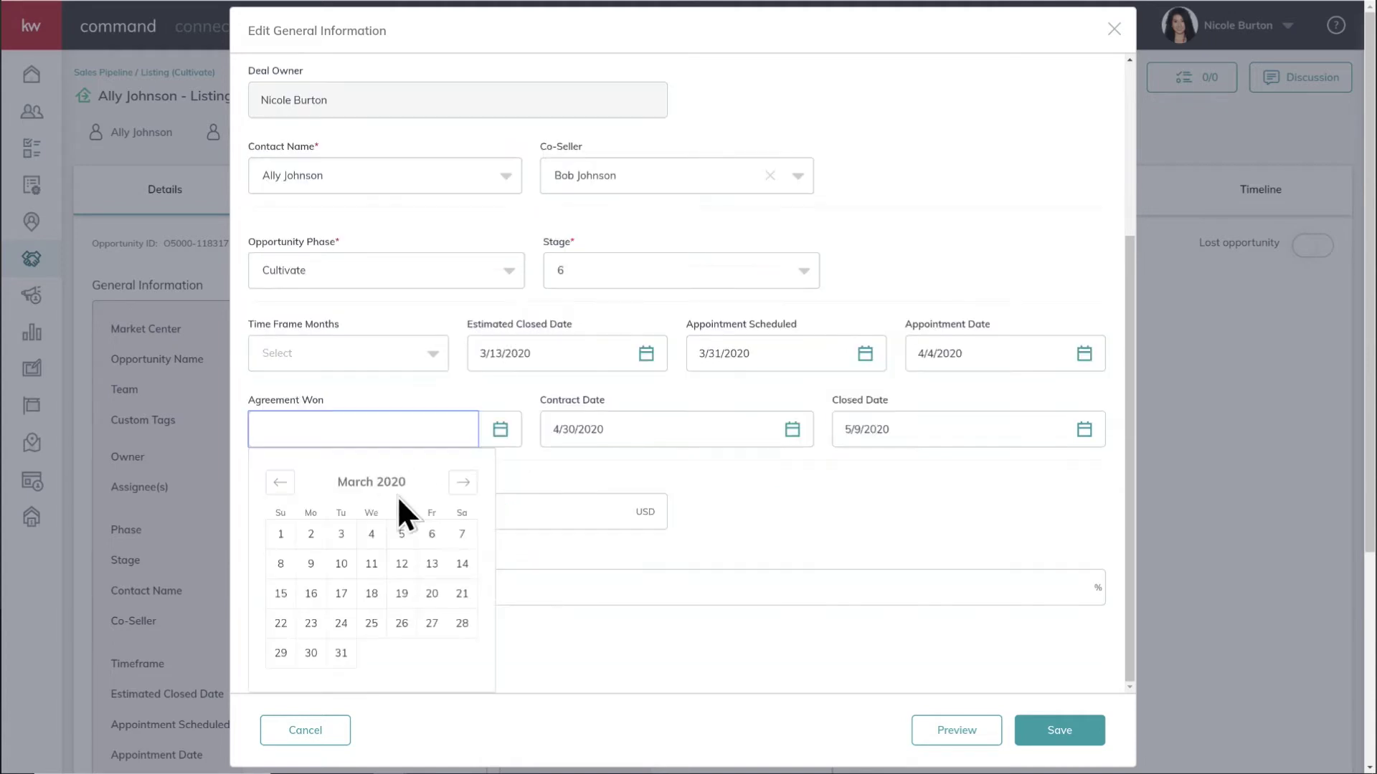
pyautogui.click(463, 482)
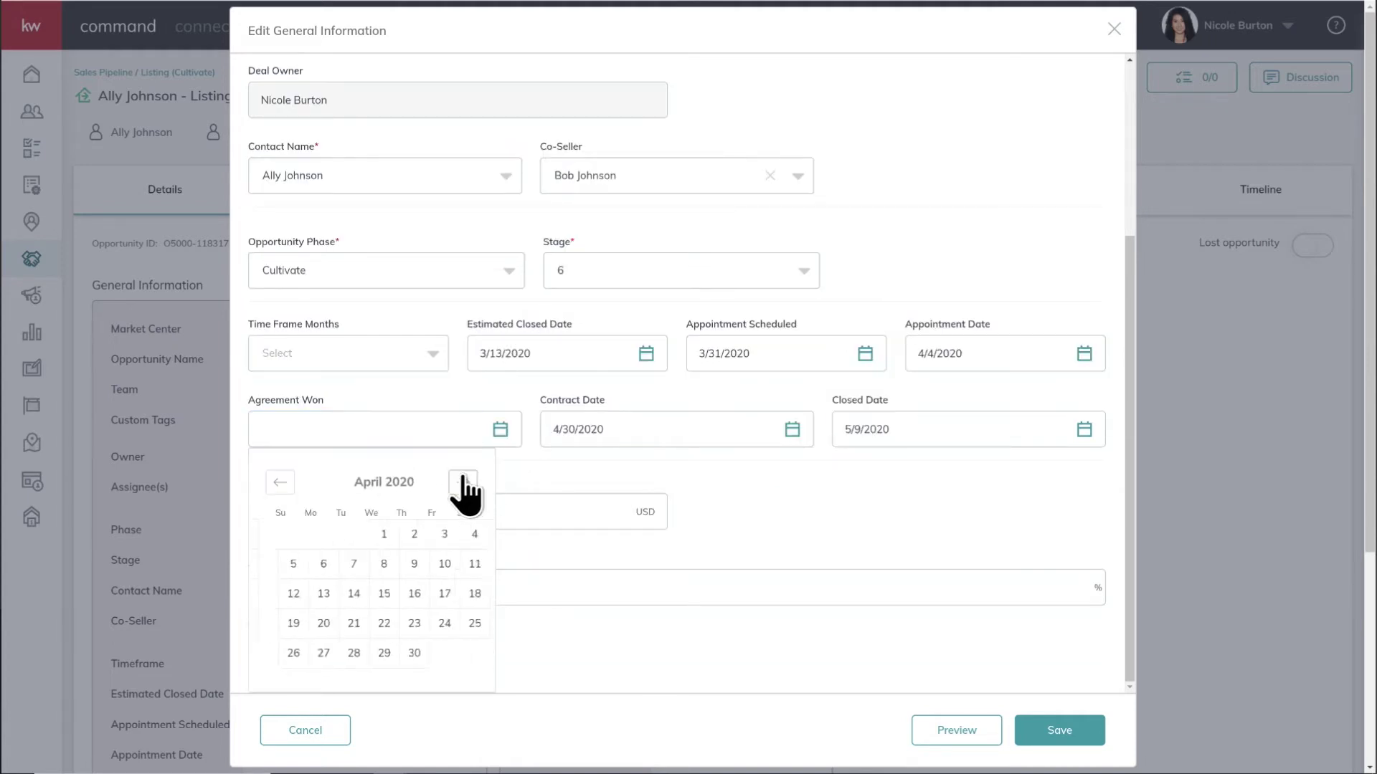
pyautogui.click(310, 566)
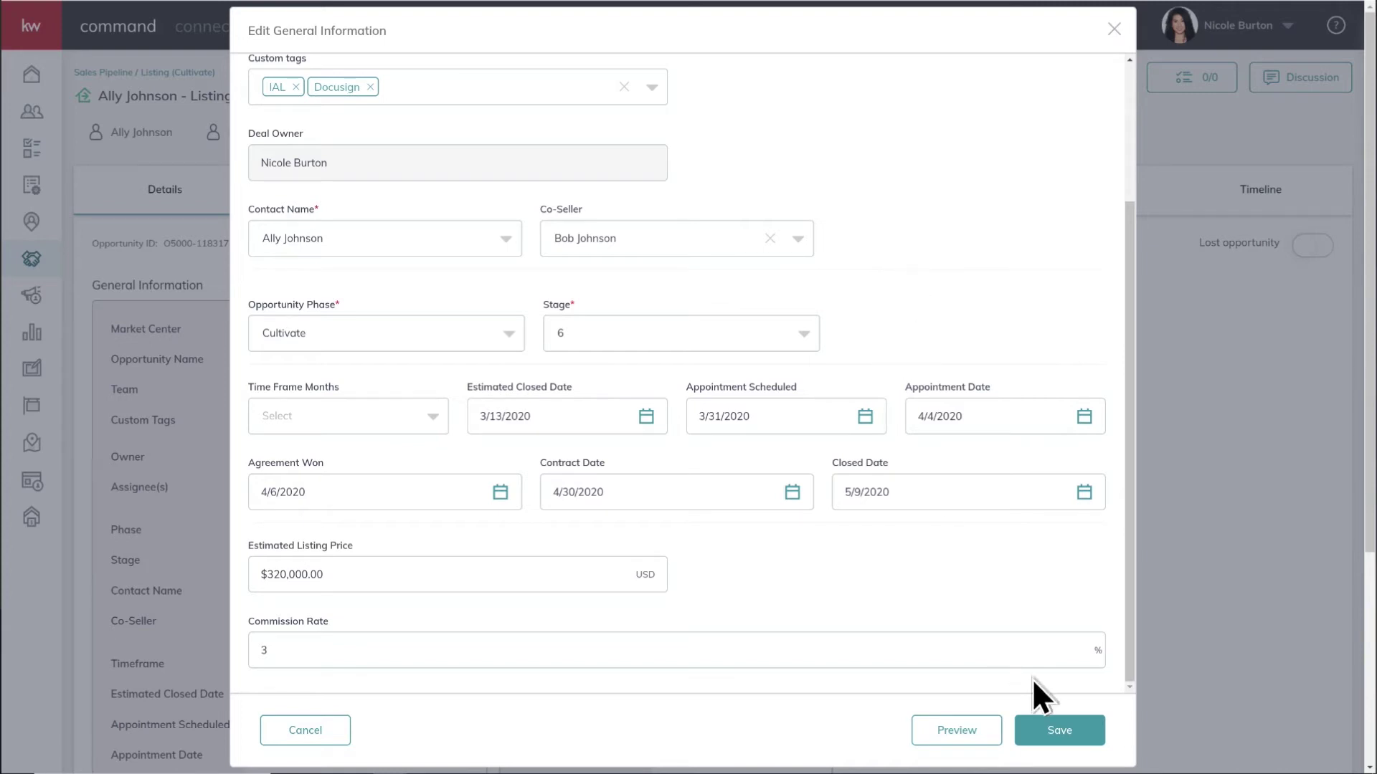
pyautogui.click(1048, 737)
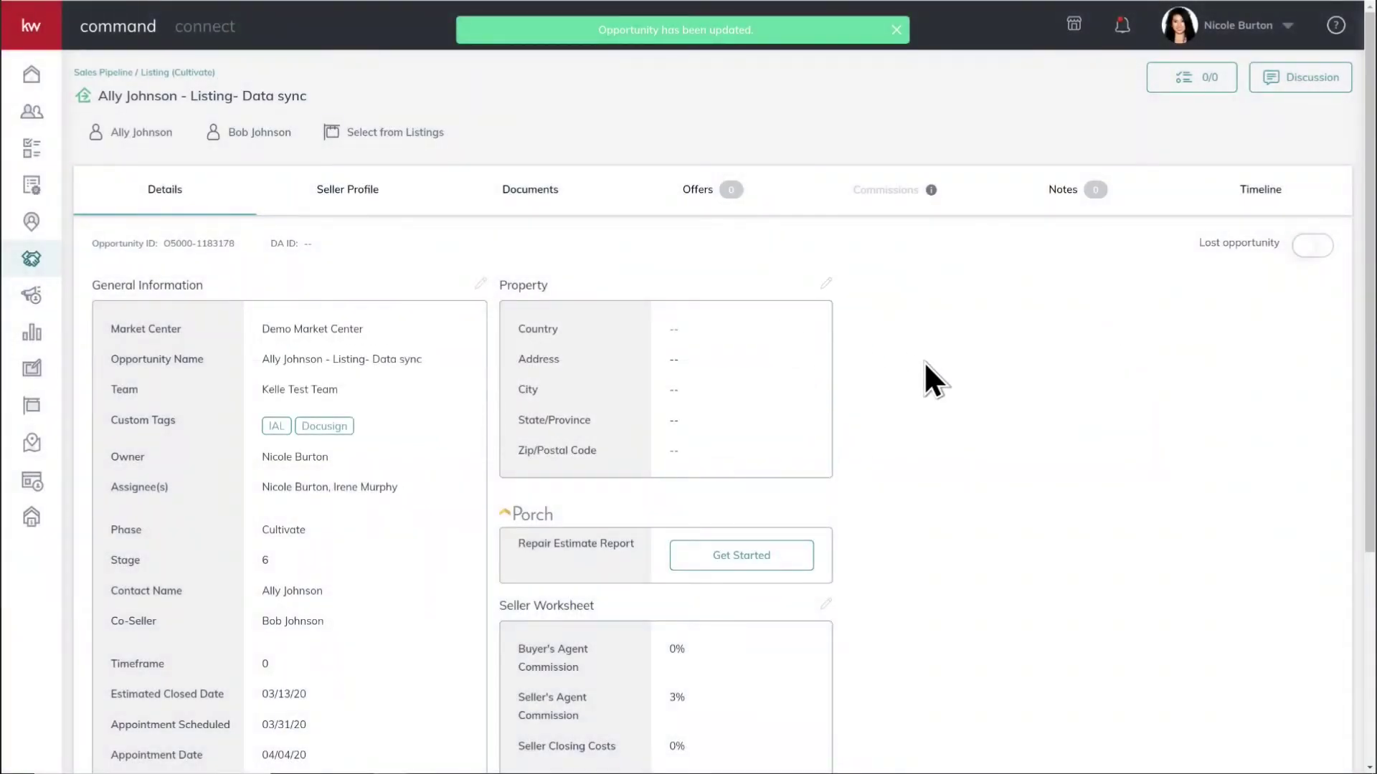
pyautogui.click(375, 143)
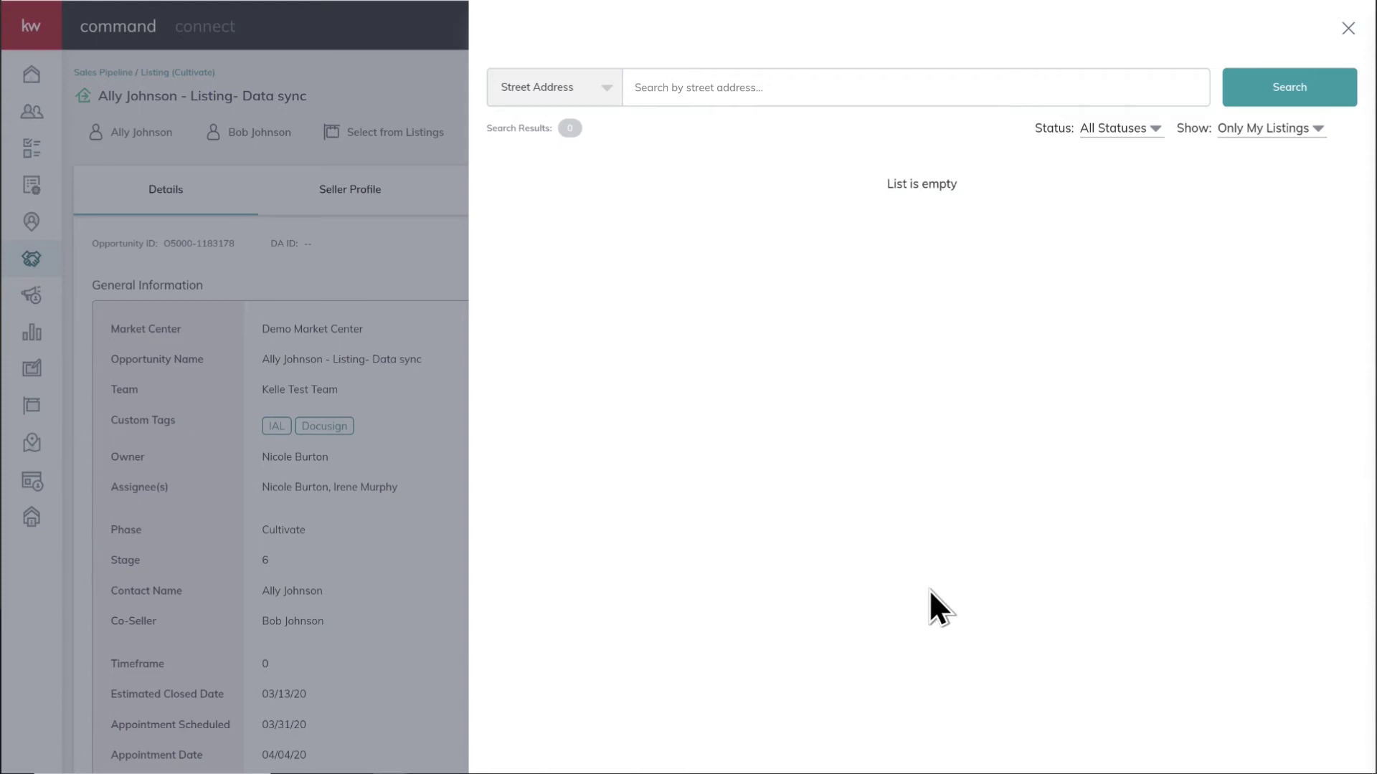
pyautogui.click(1306, 129)
pyautogui.click(1288, 159)
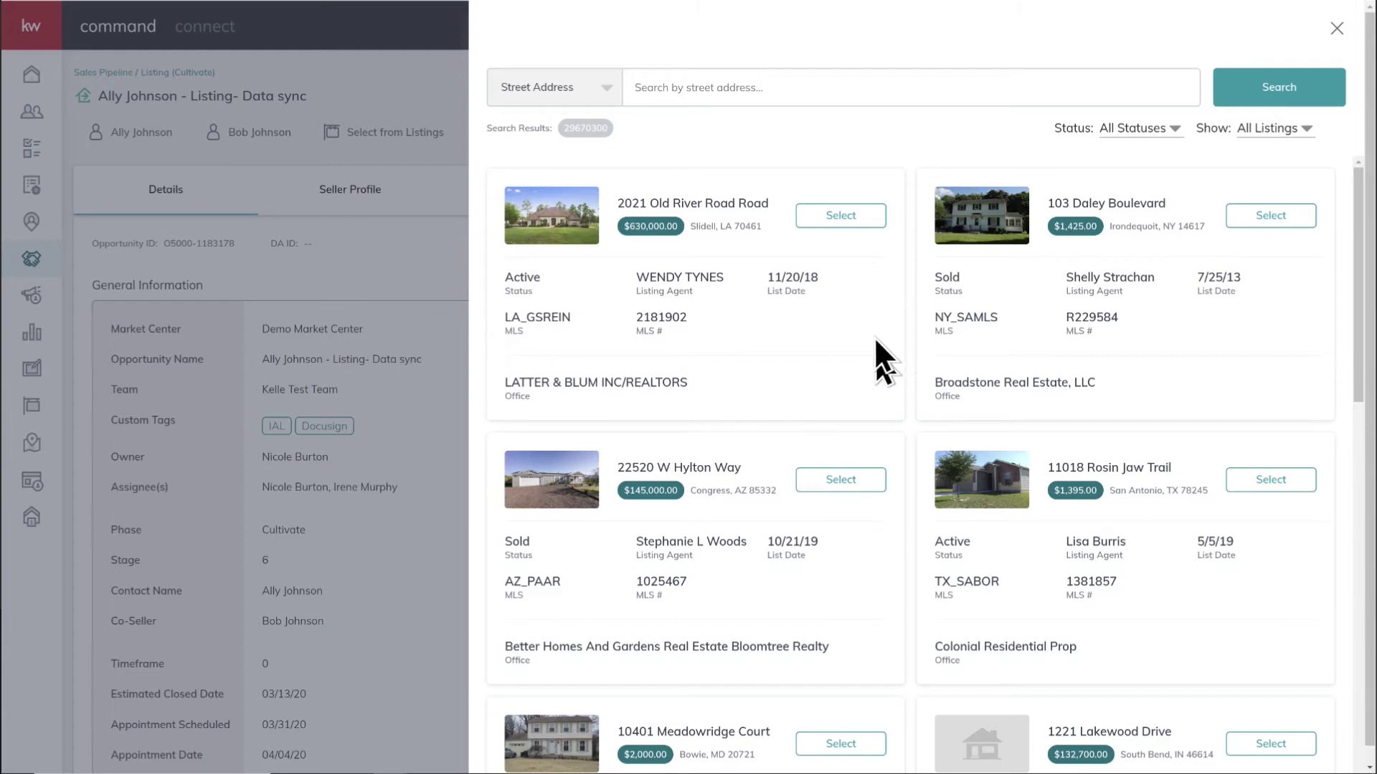
pyautogui.click(841, 216)
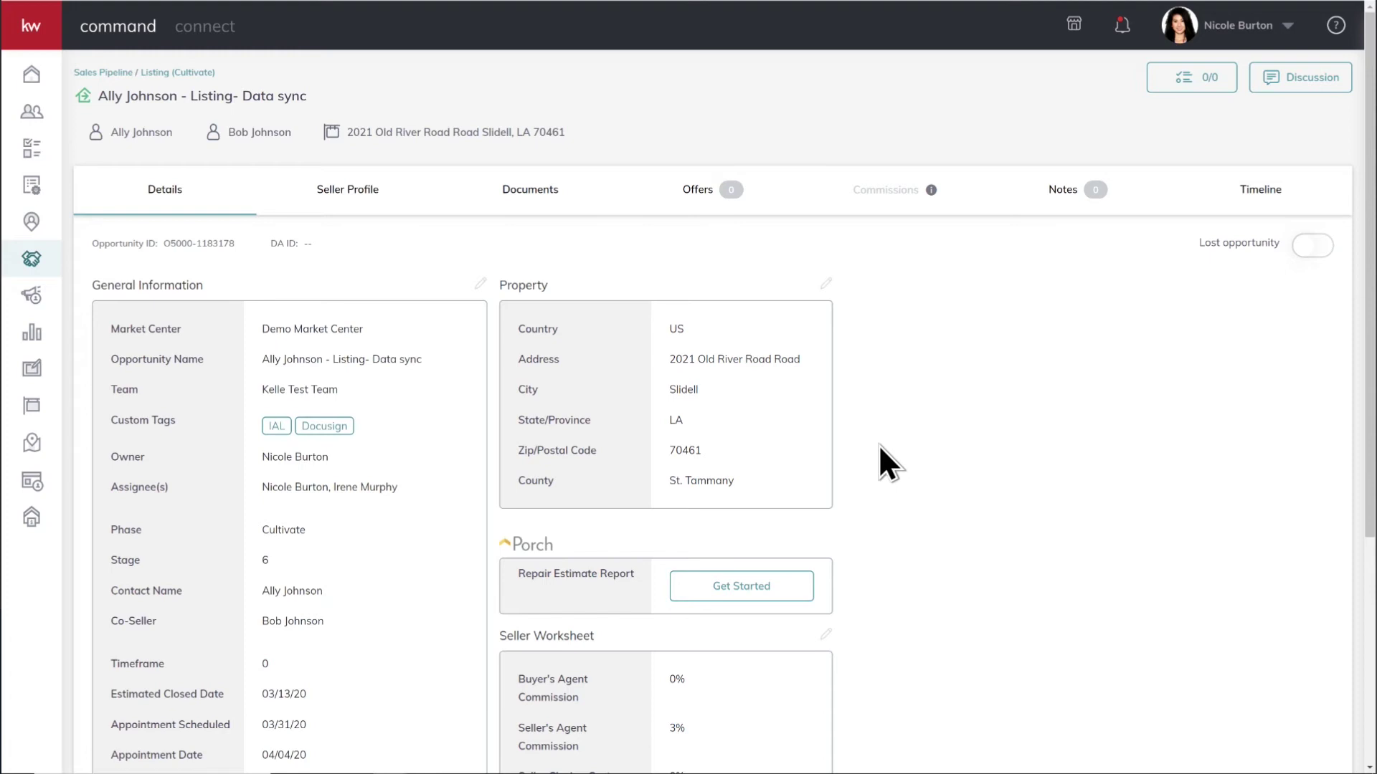
# Step: Sync the transaction from the Documents tab and confirm the update to DocuSign
pyautogui.click(524, 190)
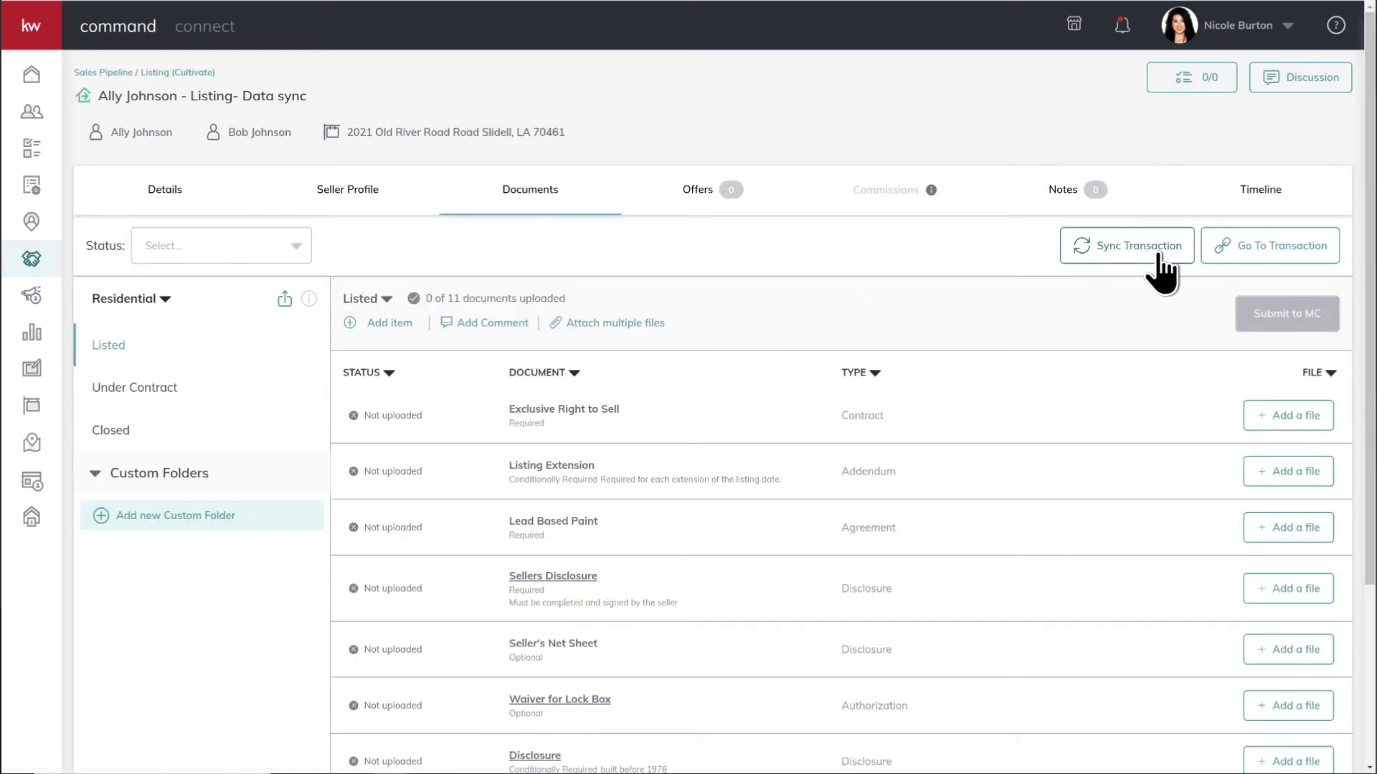
pyautogui.click(1159, 252)
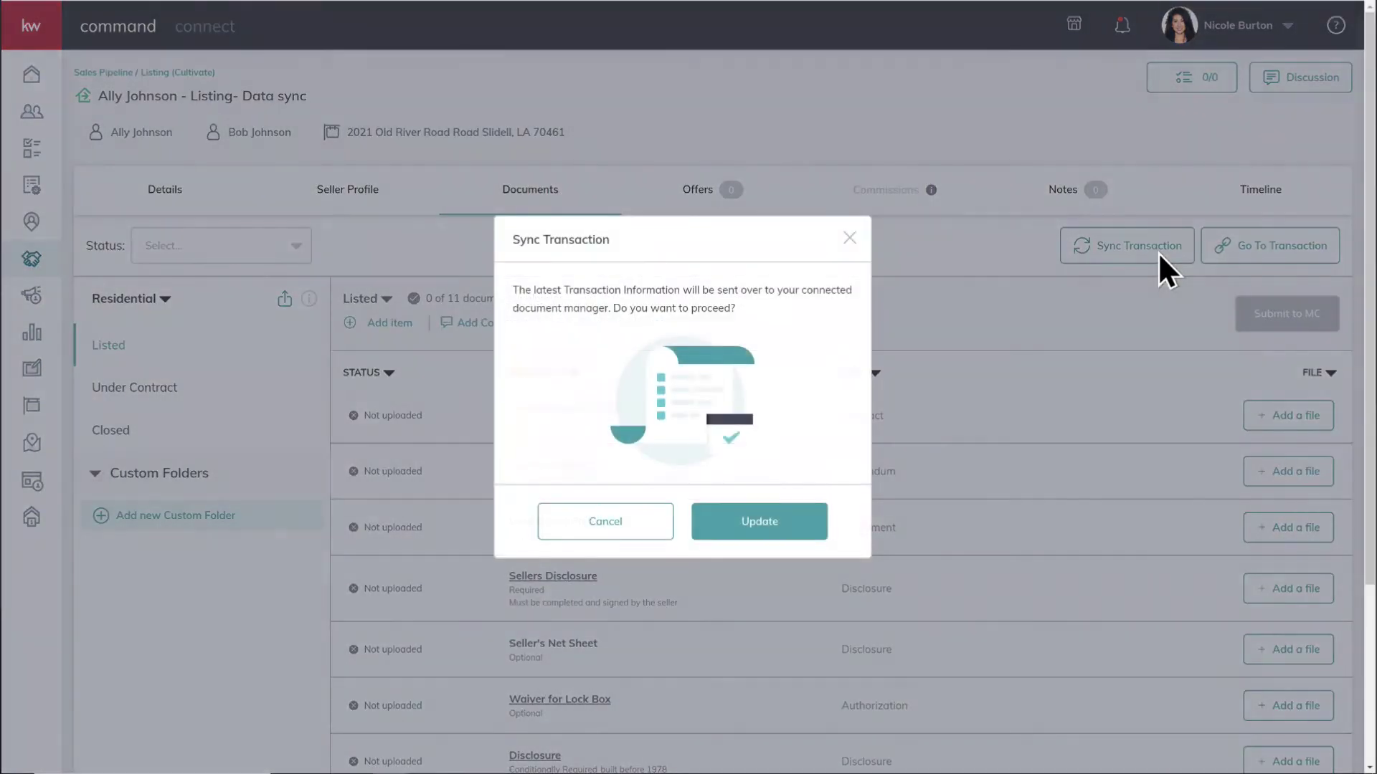
pyautogui.click(754, 531)
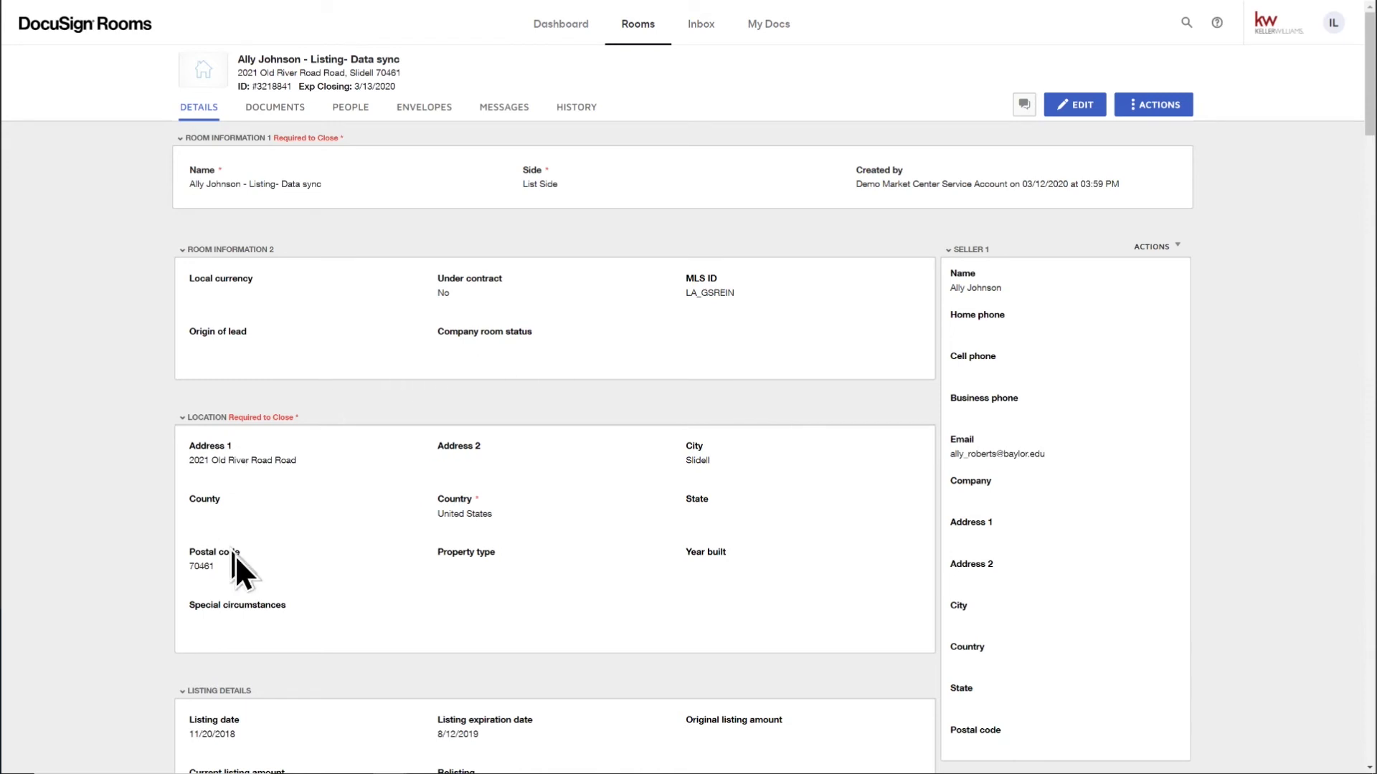
# Step: Scroll through the room's Location, Listing, Offer and Property Details to verify the synced data
pyautogui.scroll(-3, 839, 538)
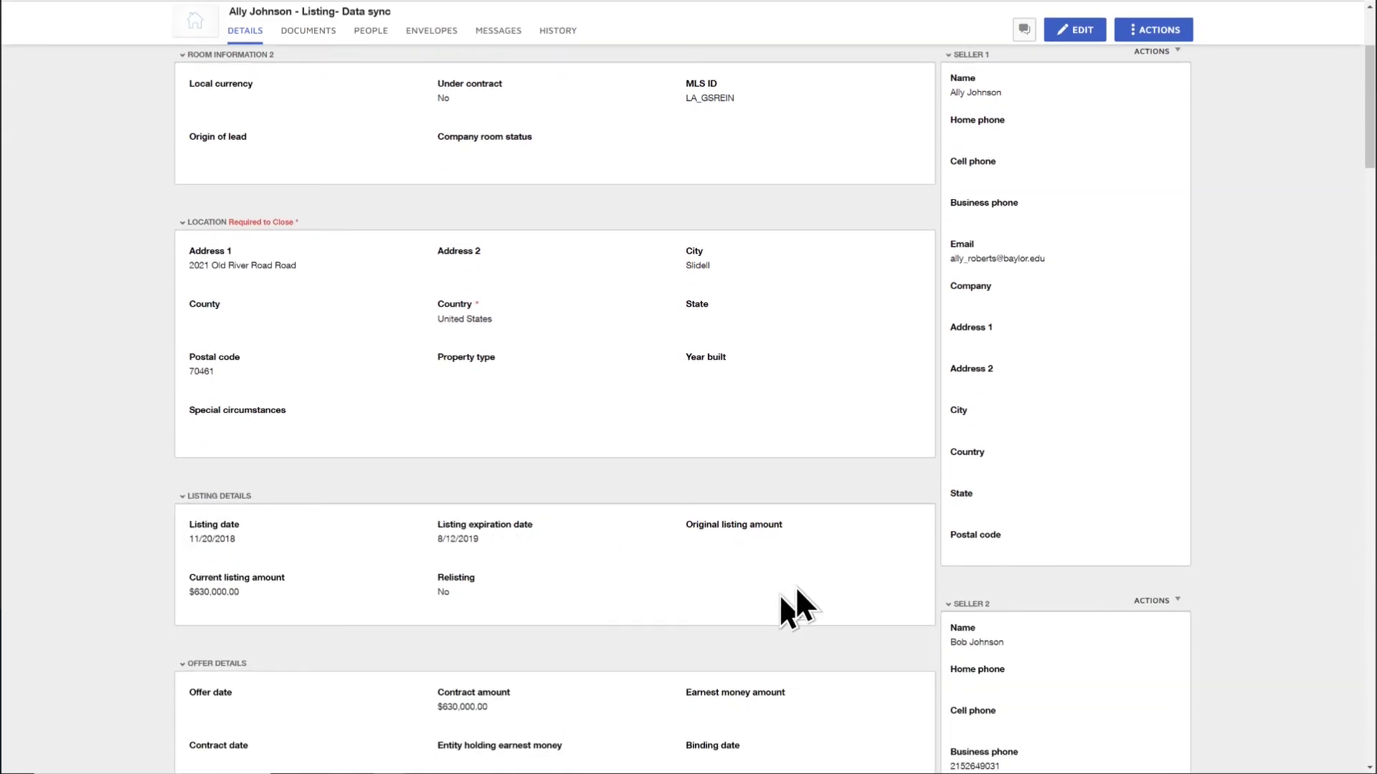
pyautogui.scroll(-3, 732, 573)
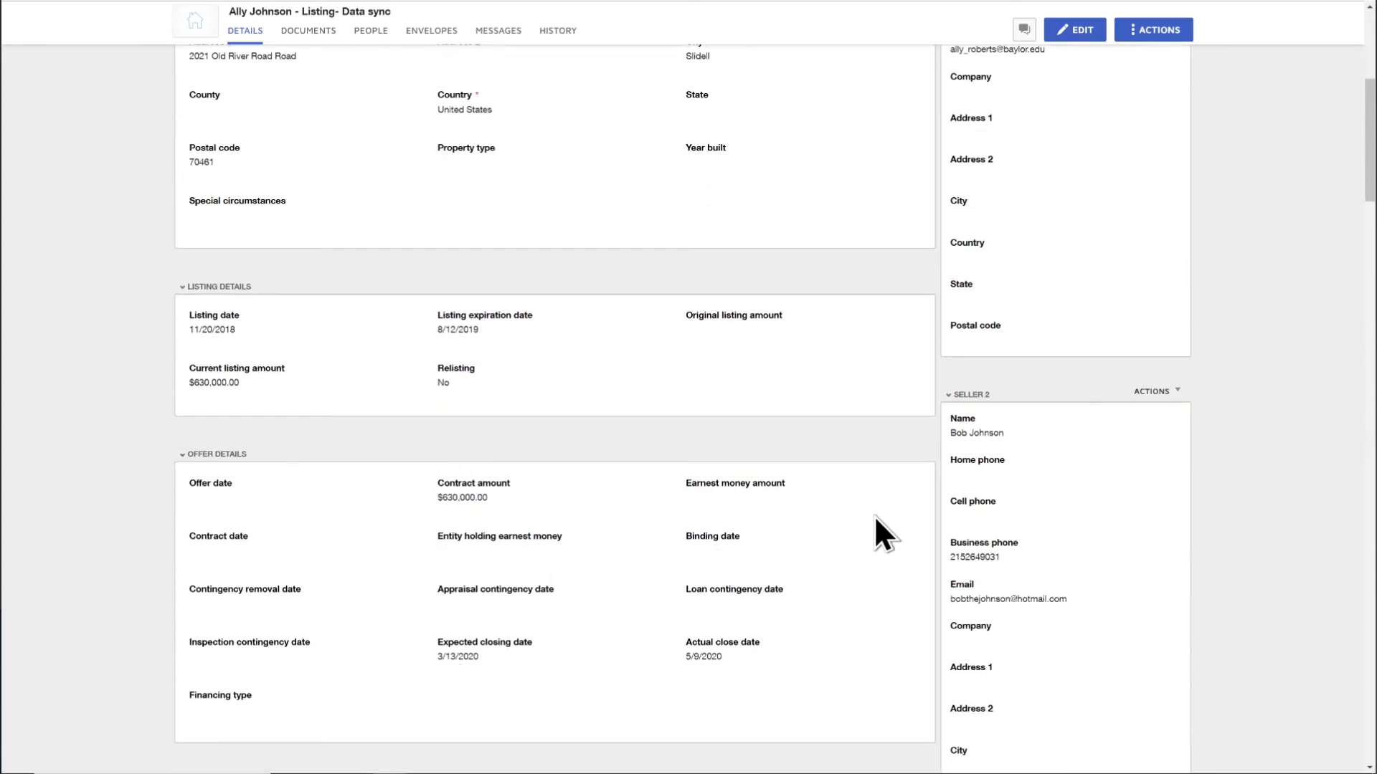
pyautogui.scroll(-2, 1219, 501)
pyautogui.scroll(-3, 1220, 501)
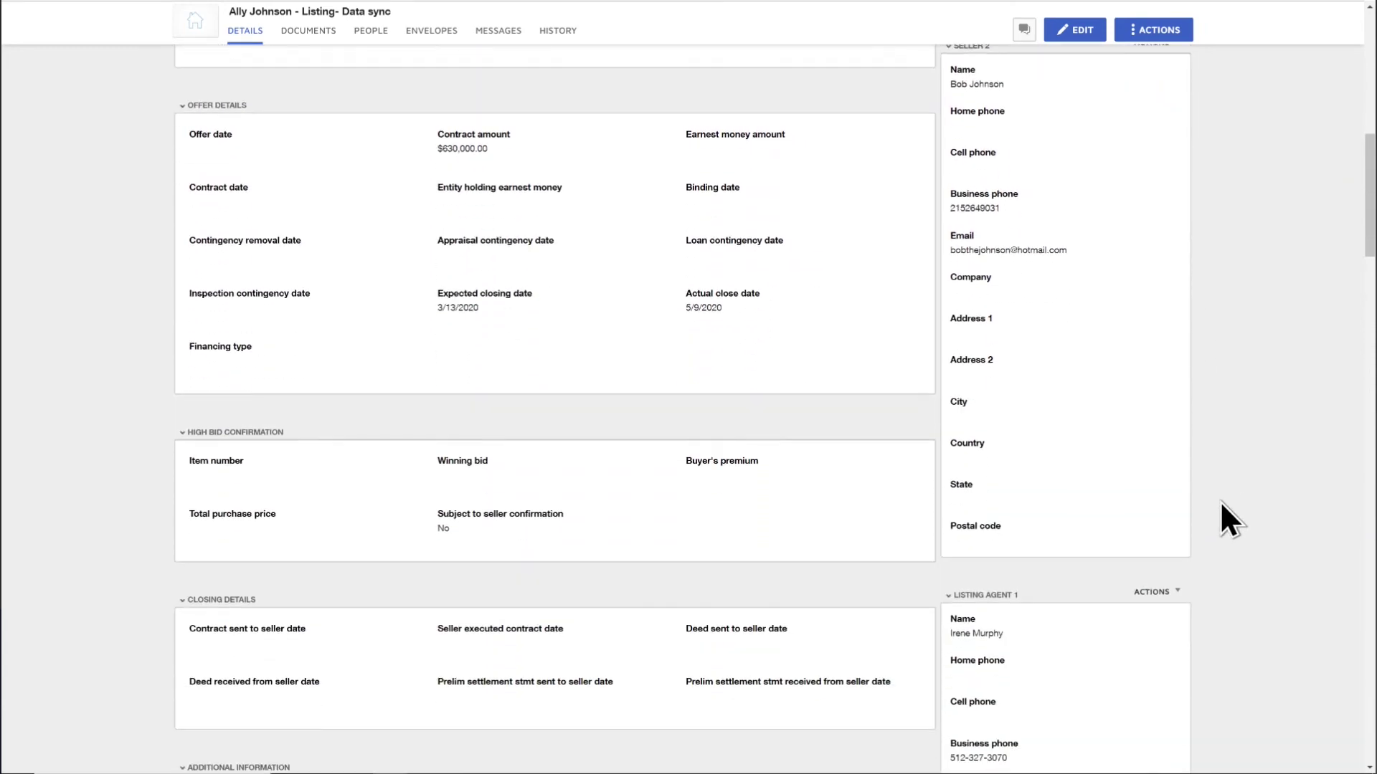
pyautogui.scroll(-4, 1220, 501)
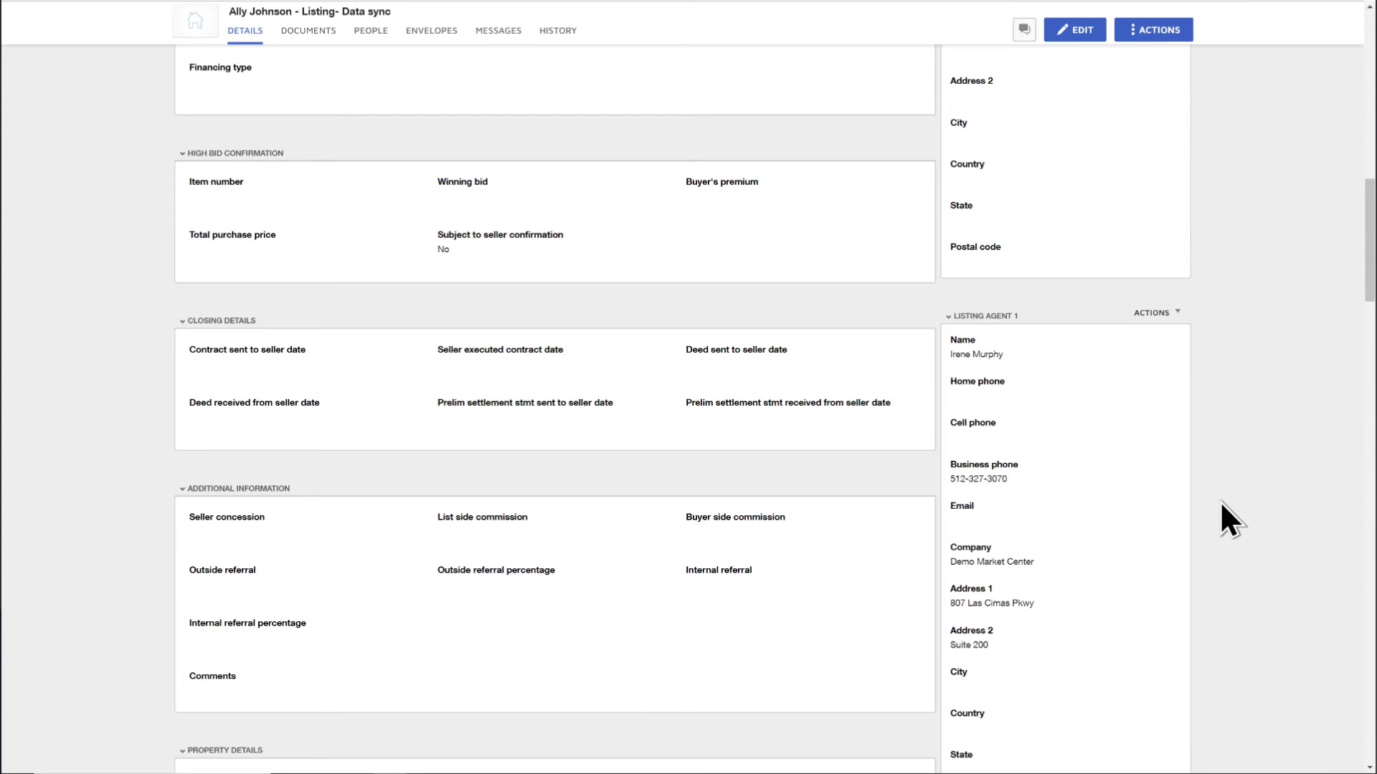
pyautogui.scroll(-4, 1220, 500)
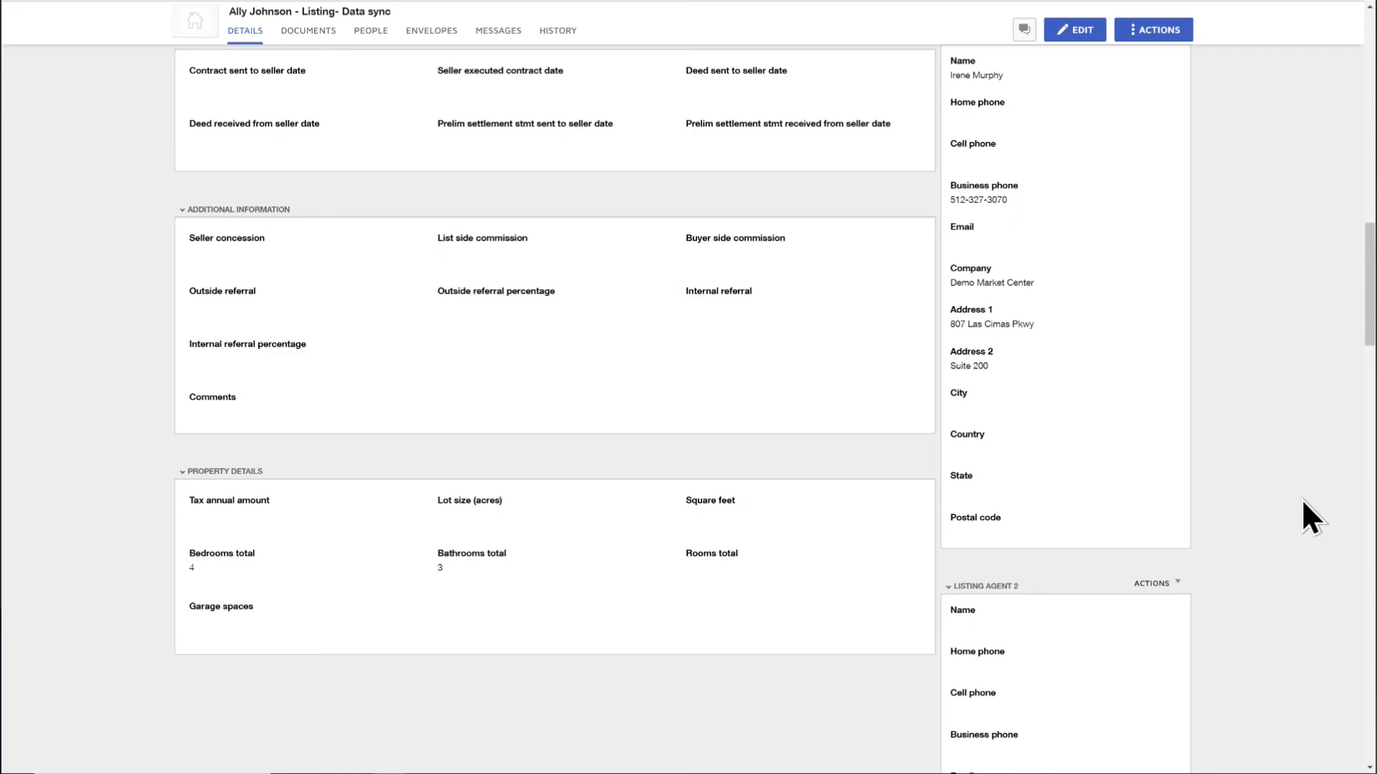
pyautogui.scroll(15, 1301, 498)
pyautogui.scroll(2, 1303, 500)
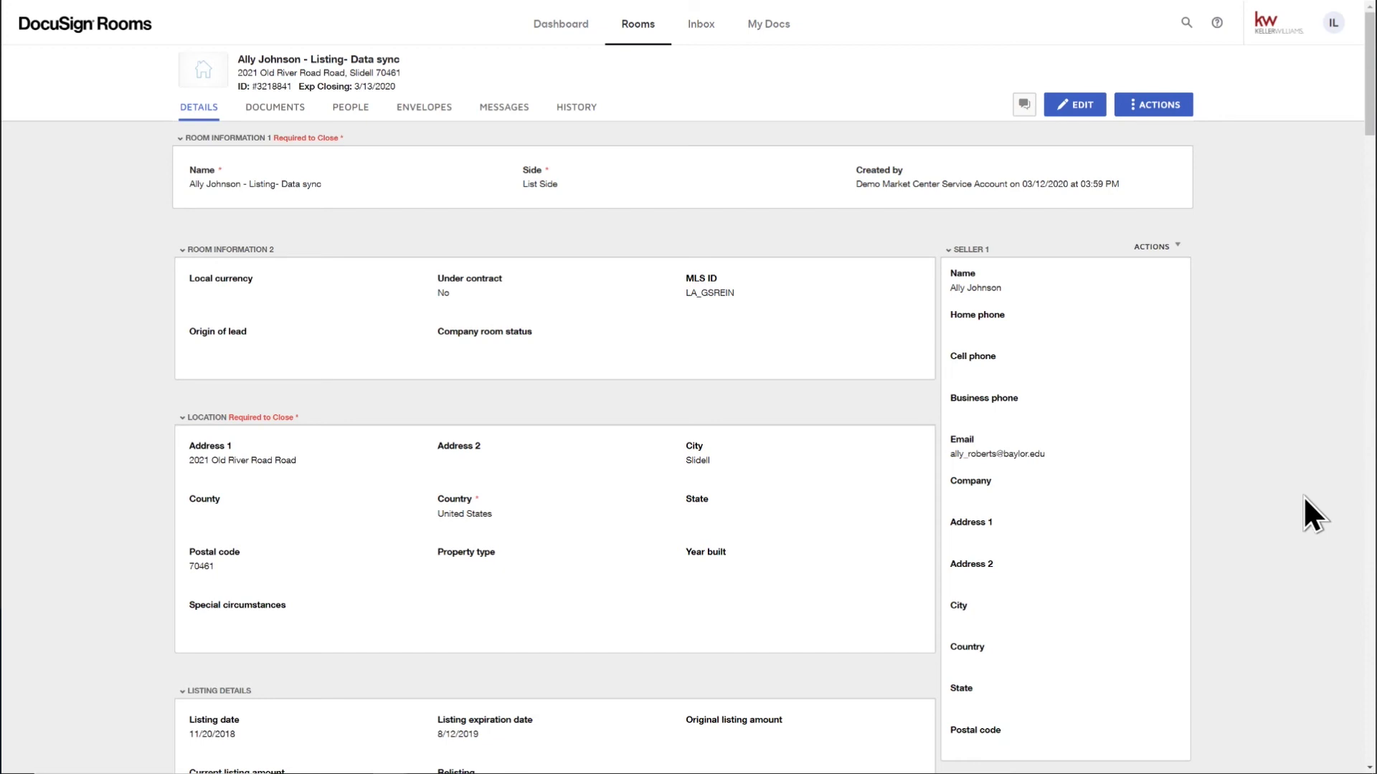
pyautogui.scroll(-3, 1302, 496)
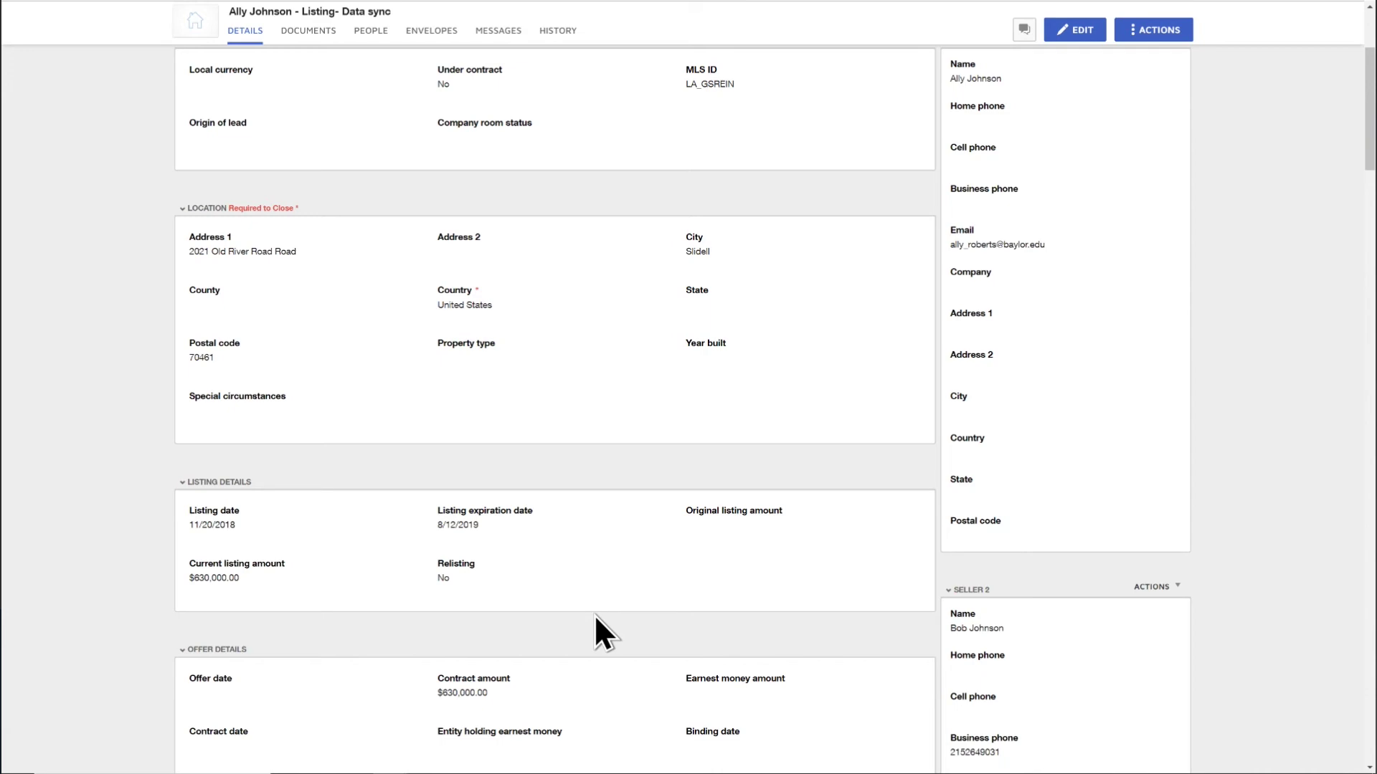
pyautogui.scroll(-3, 596, 617)
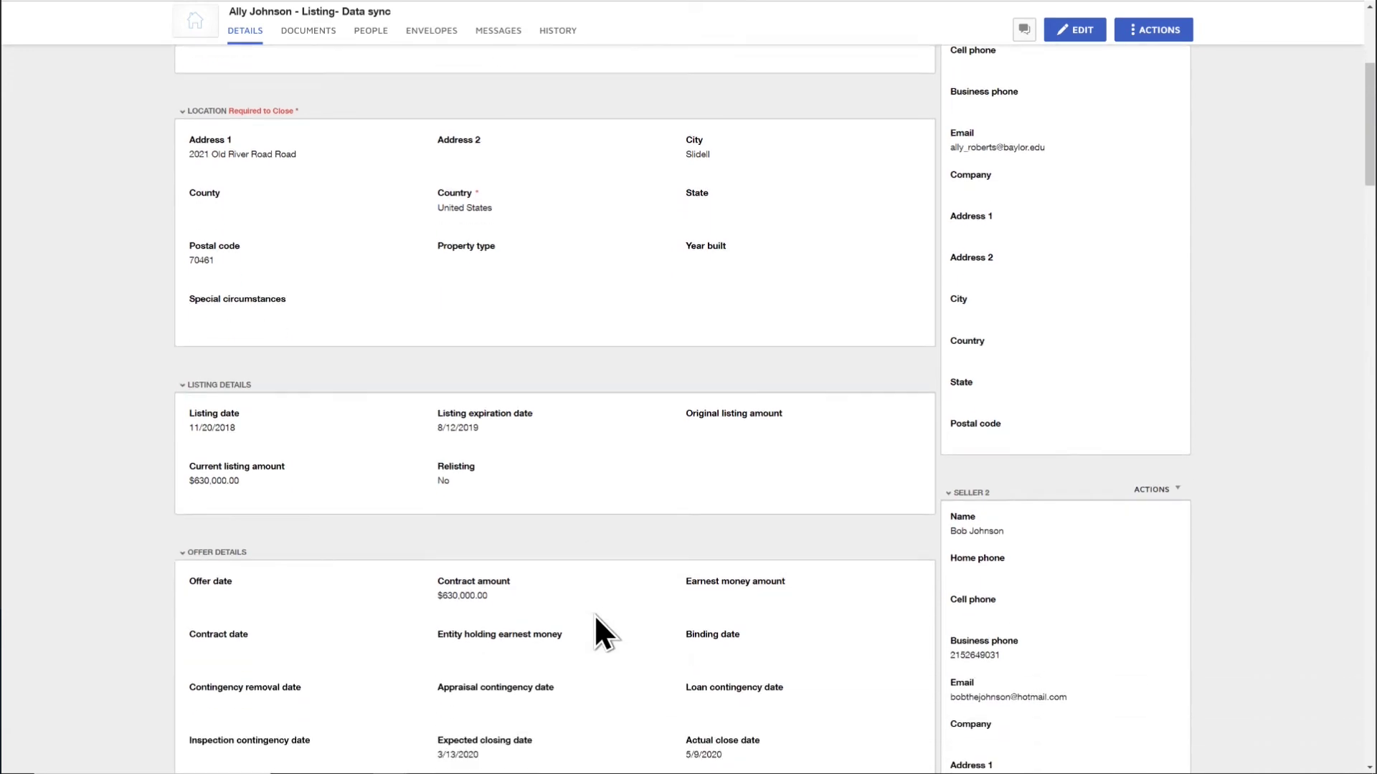
pyautogui.scroll(-12, 595, 615)
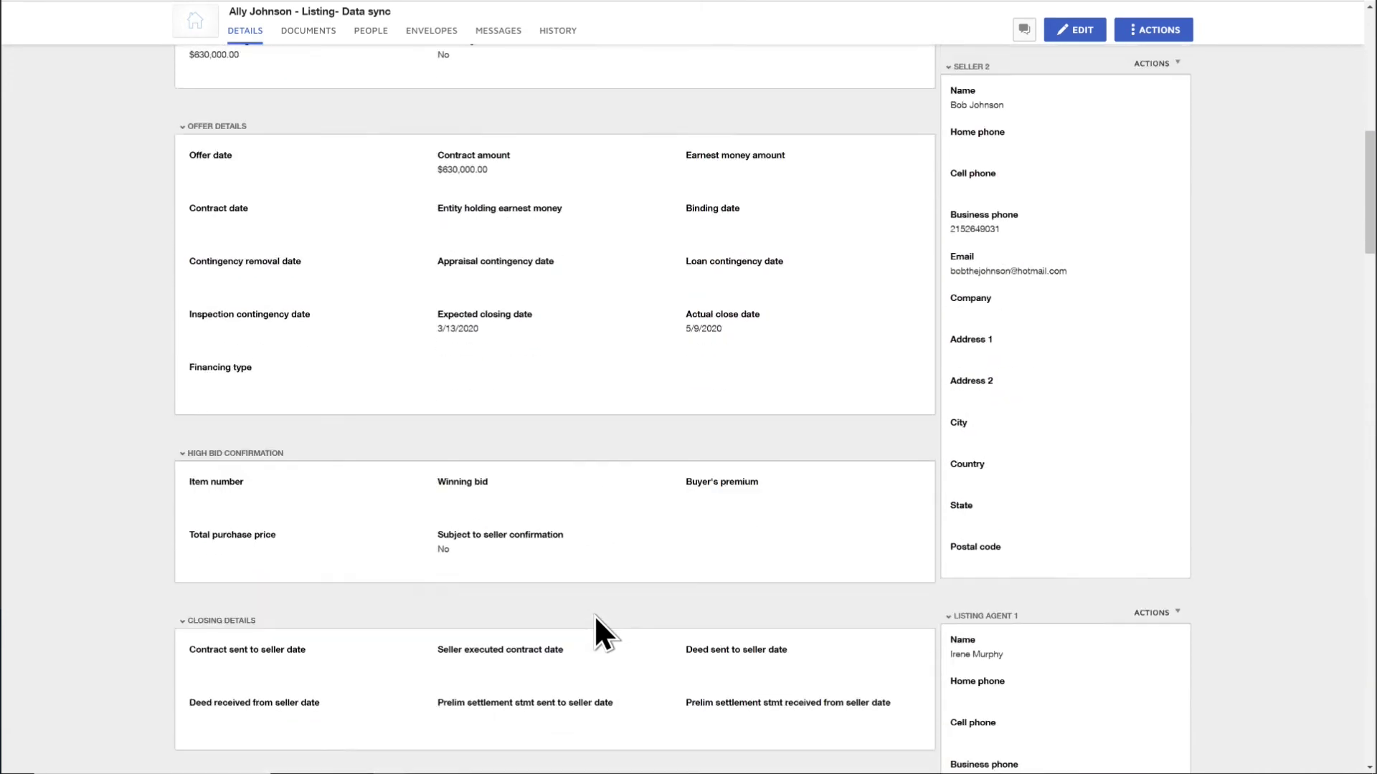
pyautogui.scroll(-2, 595, 616)
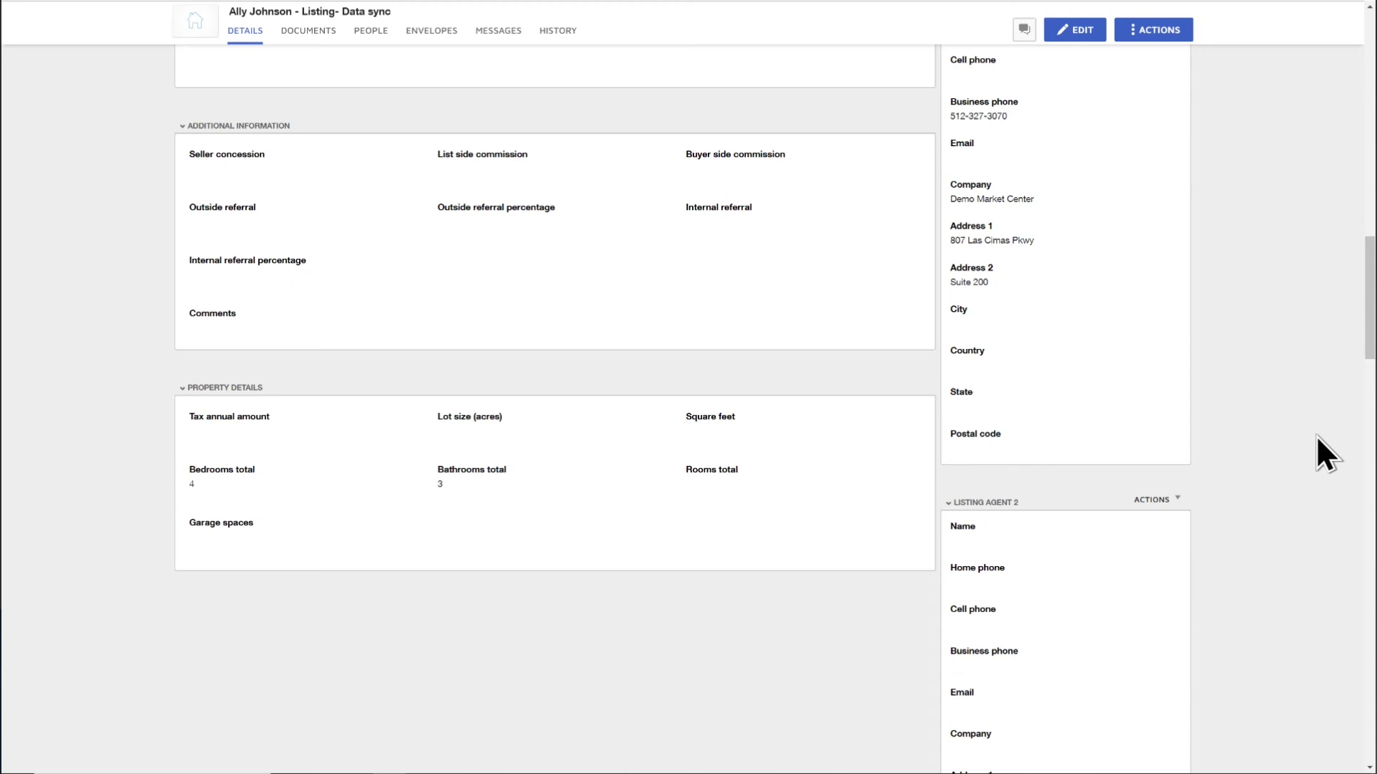
pyautogui.scroll(20, 1315, 436)
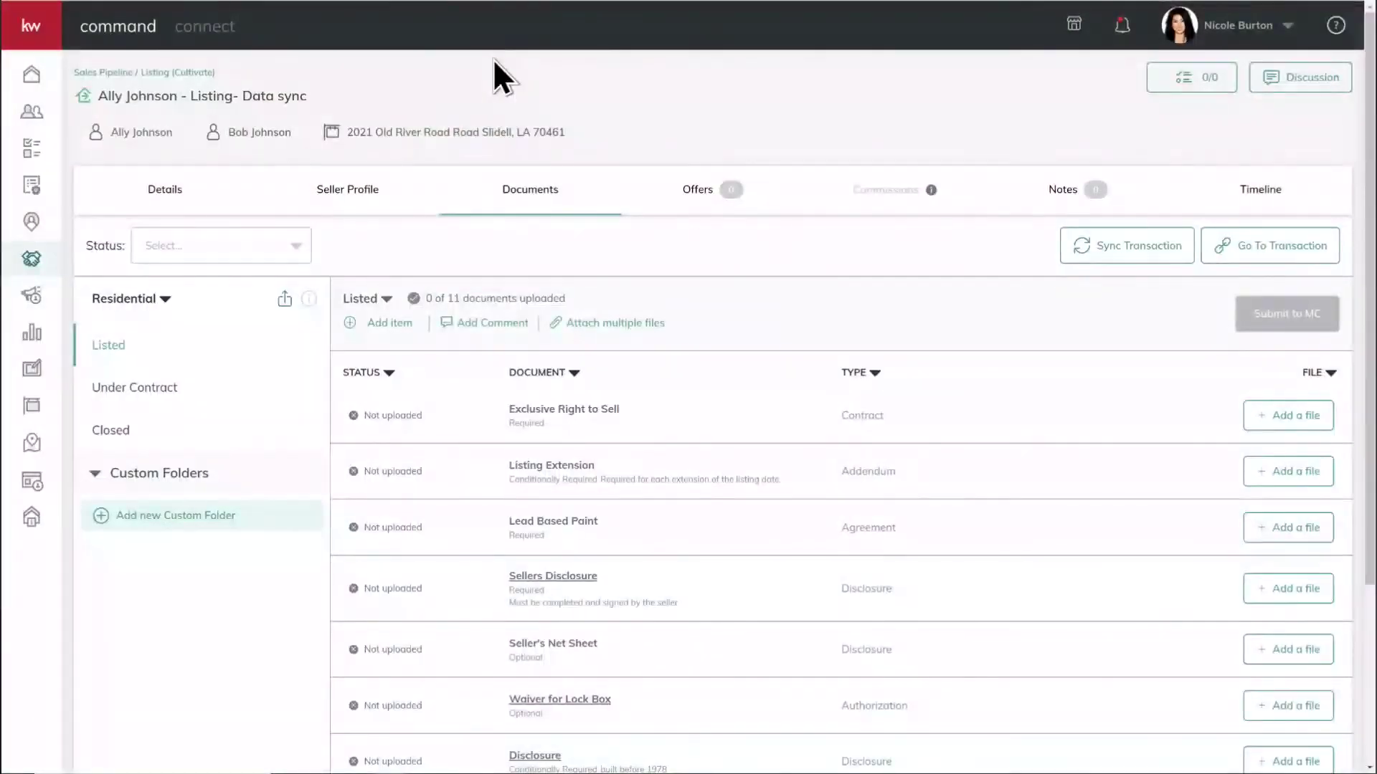
# Step: Open the Keller Williams University articles from the Help & Information panel
pyautogui.click(1335, 25)
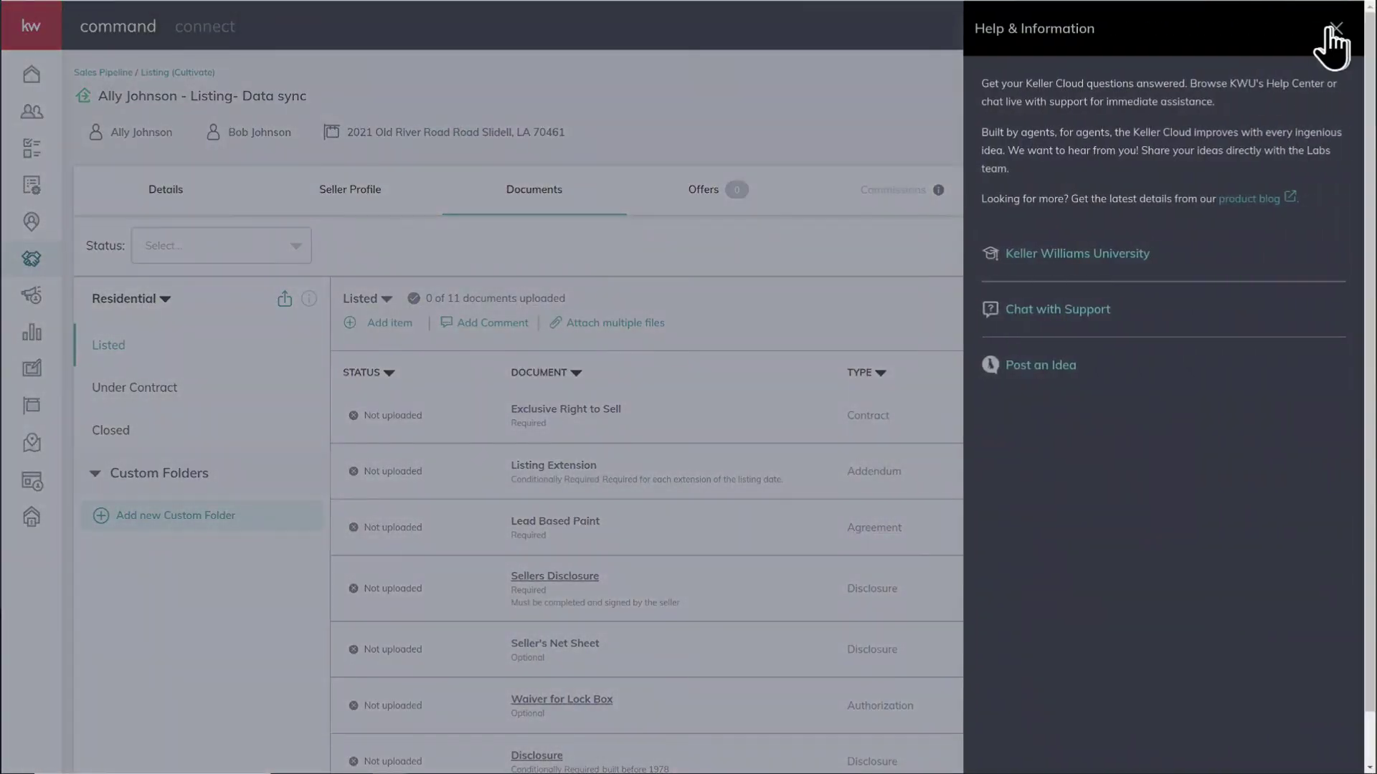
pyautogui.click(1128, 258)
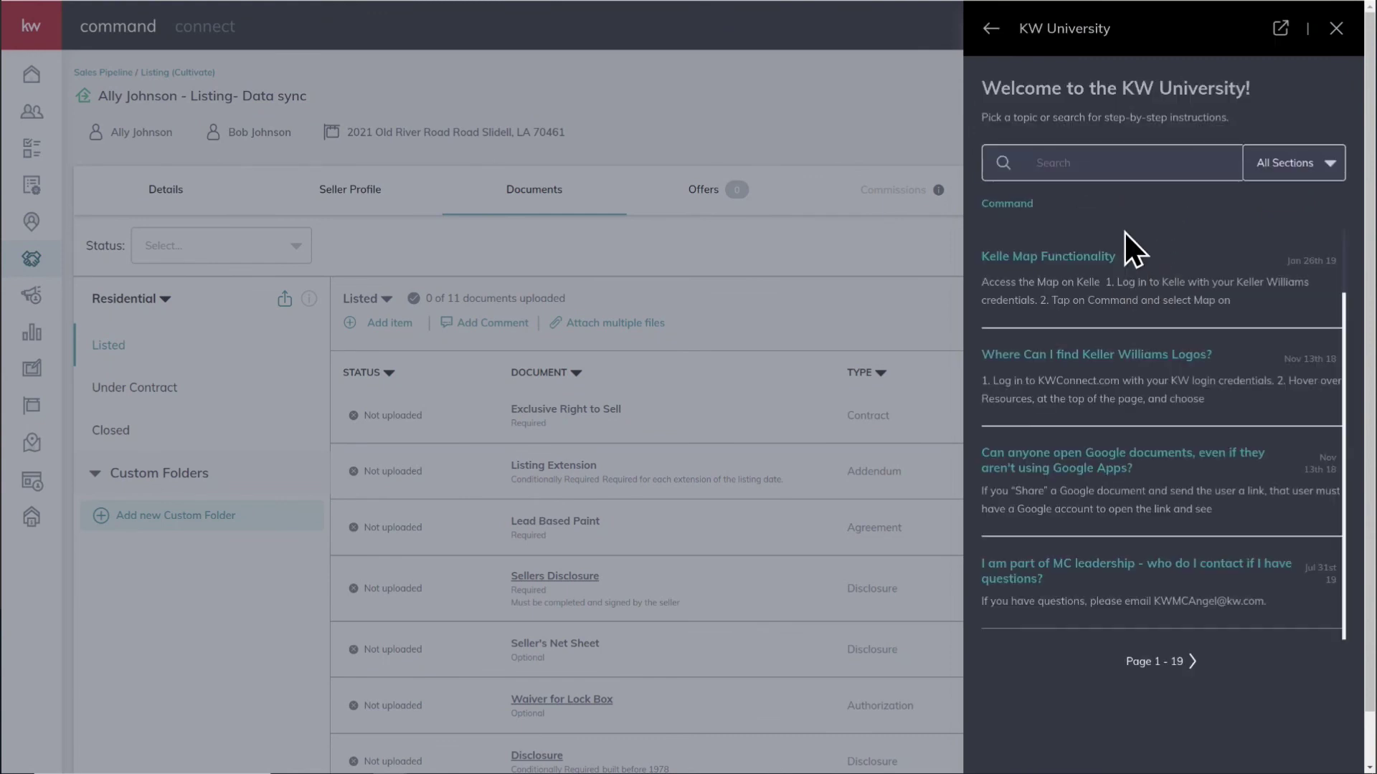